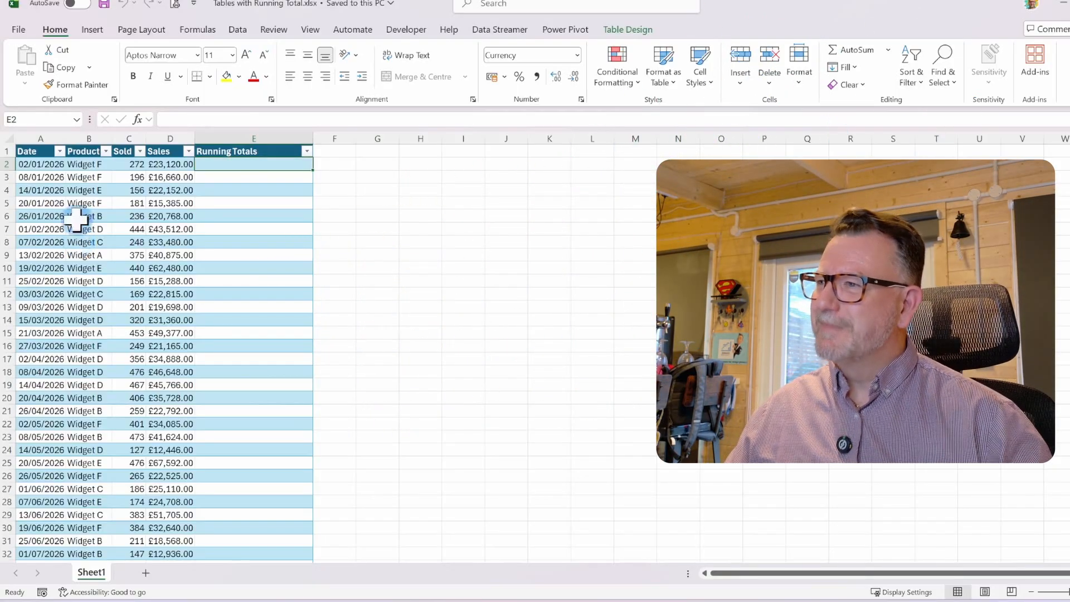
click(248, 180)
click(81, 163)
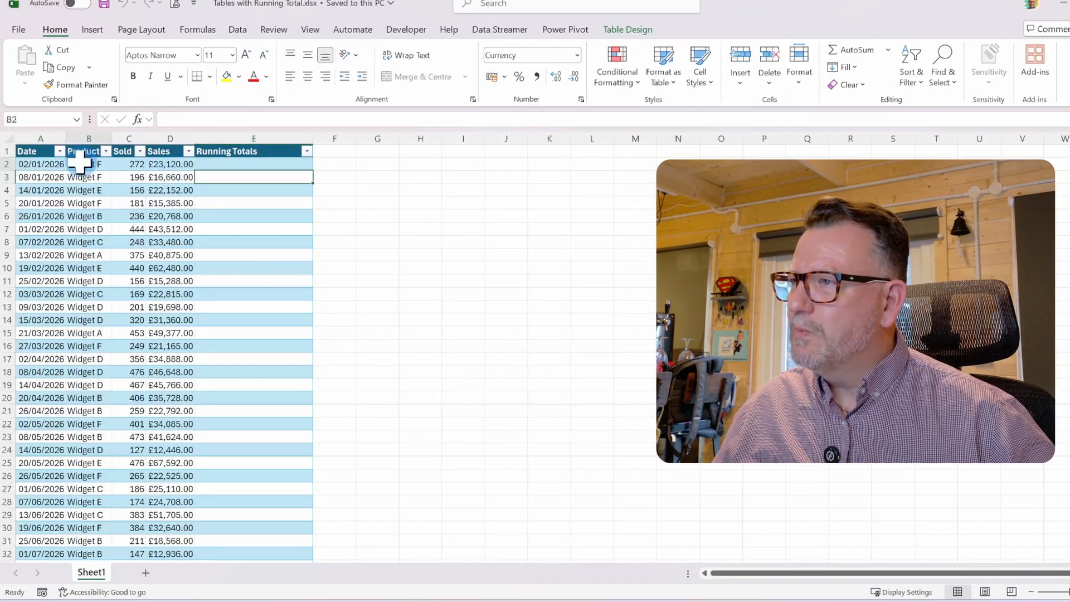
click(212, 163)
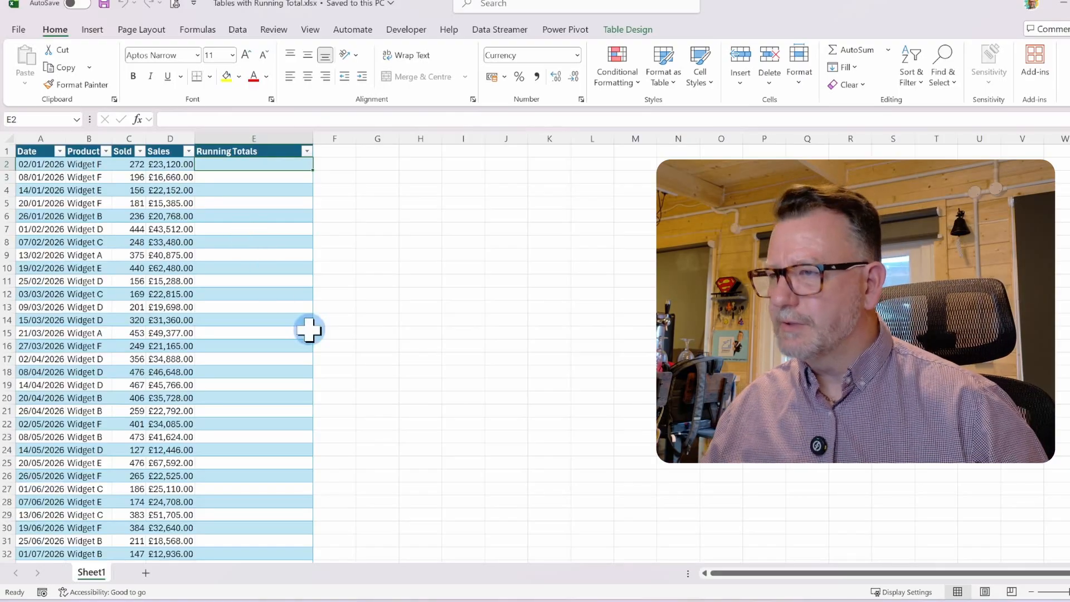
text(=)
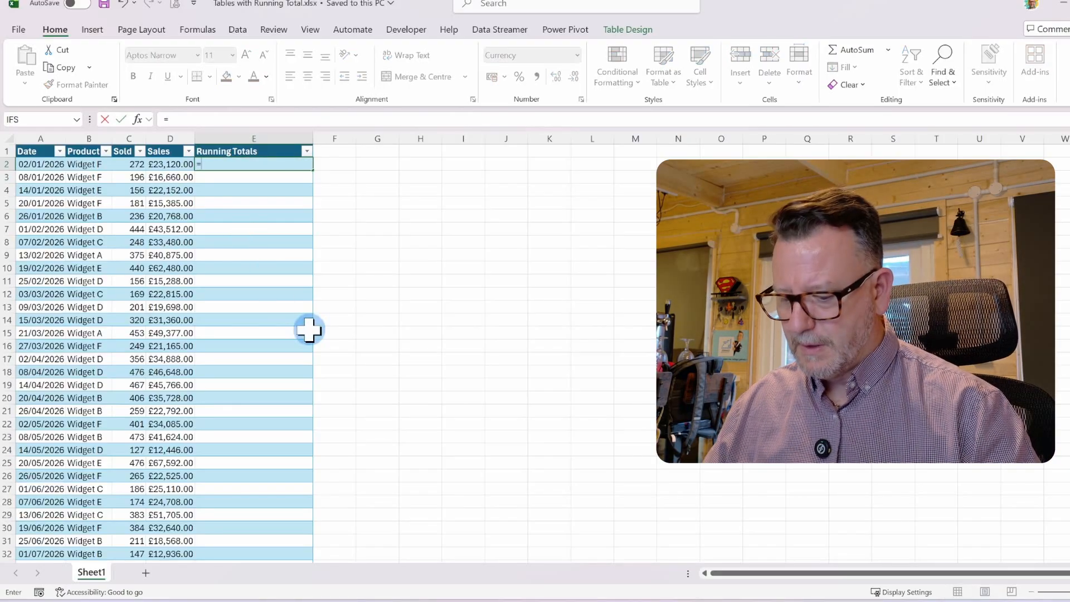
text(sum)
key(Tab)
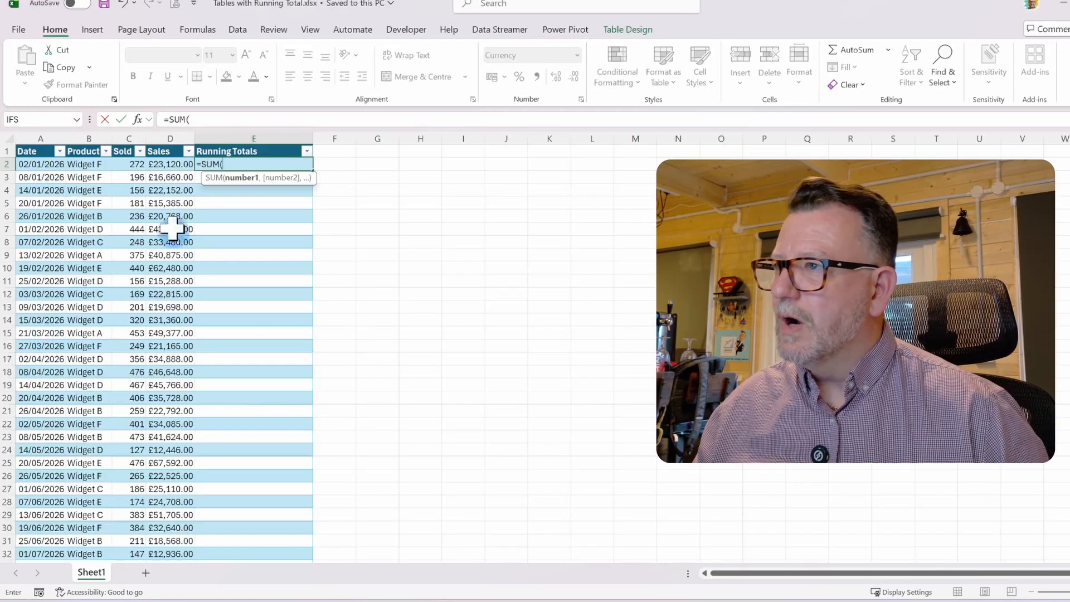
click(159, 151)
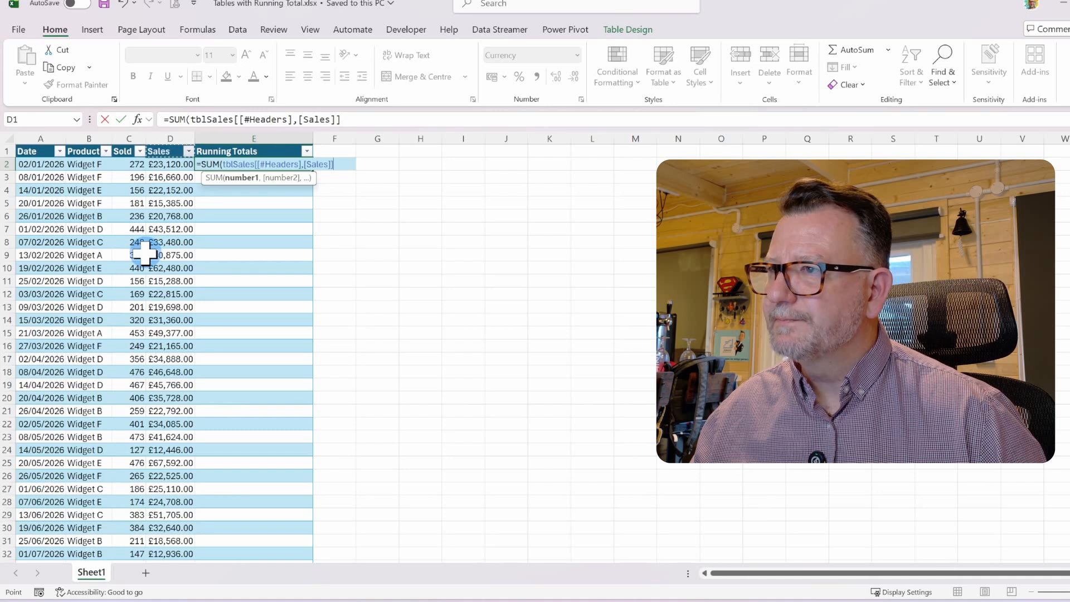
key(F2)
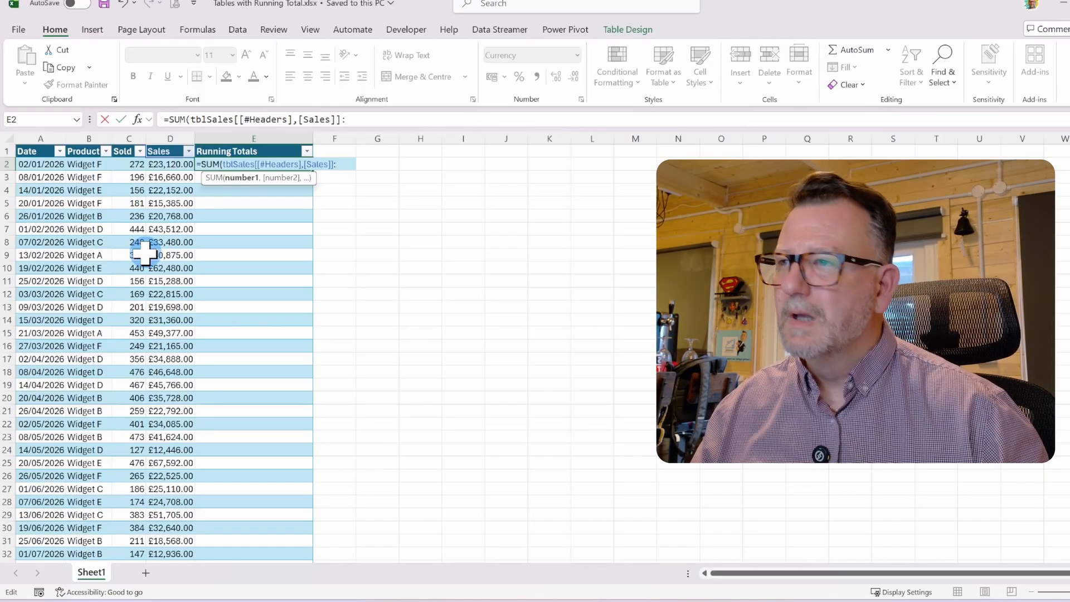
click(165, 163)
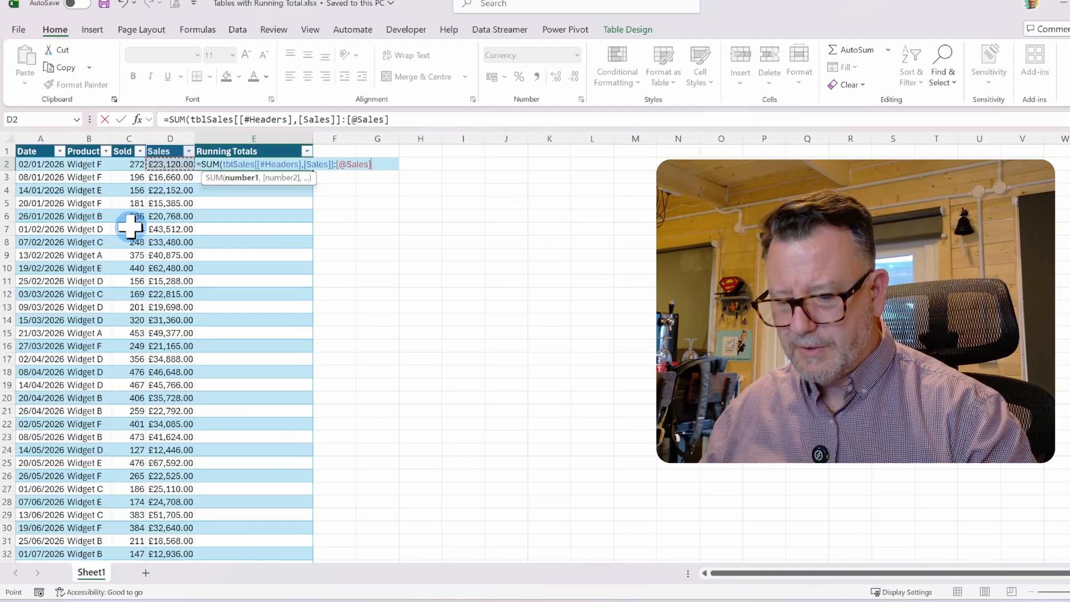
text())
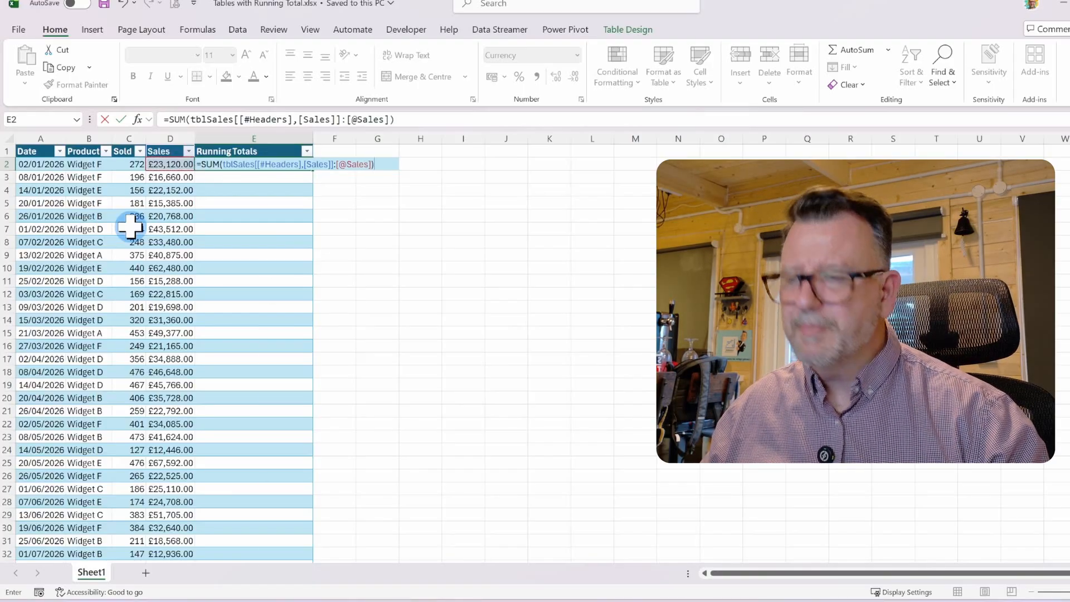
key(Return)
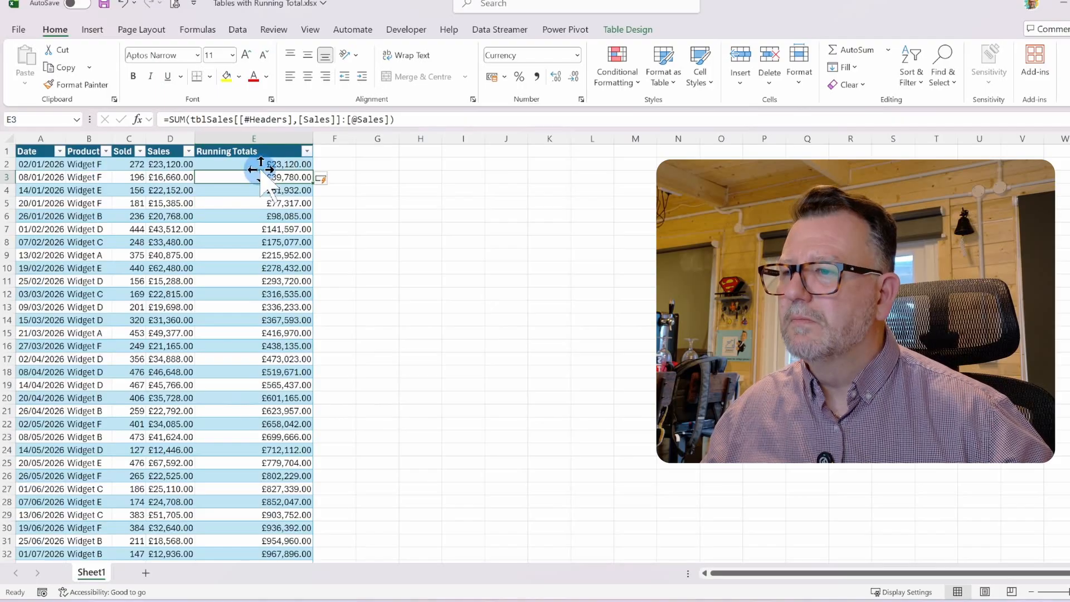
Check the running totals by selecting the first two Sales values and scrolling through the table
scroll(236, 266, down, 8)
scroll(235, 266, up, 8)
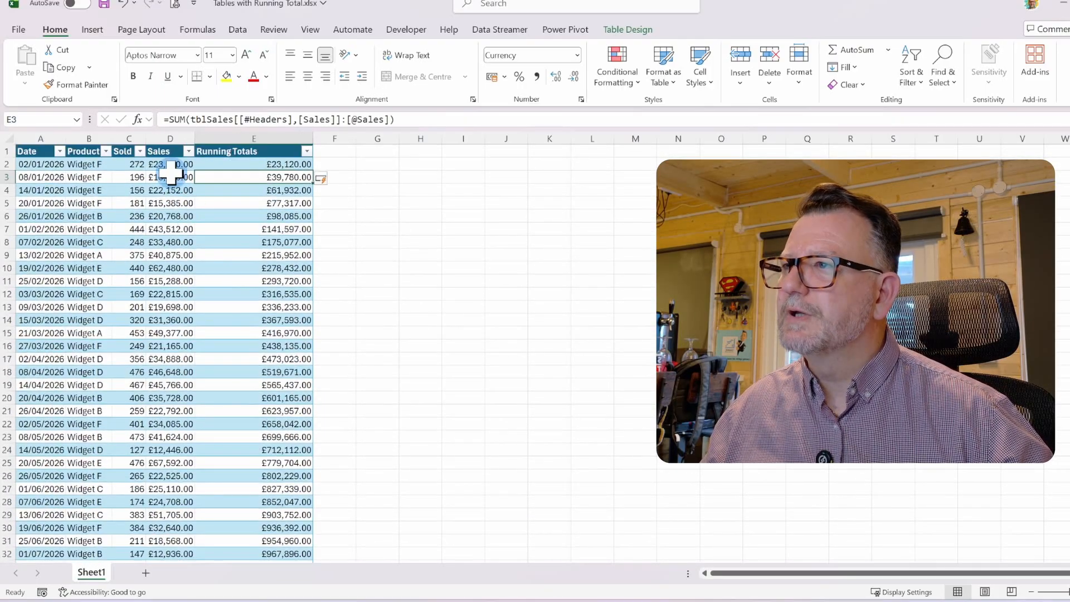
click(170, 164)
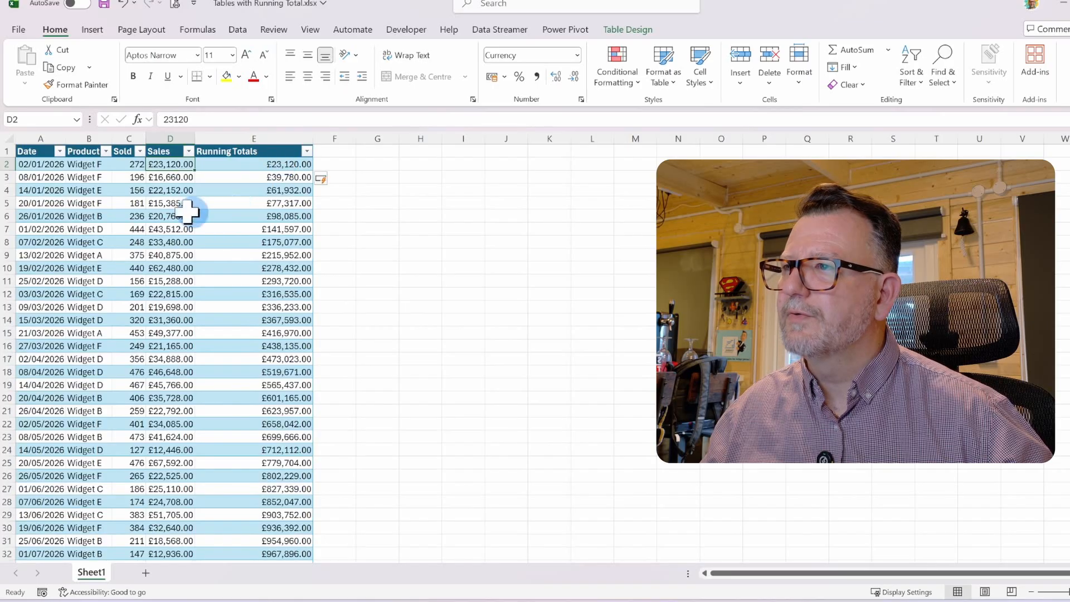
drag(173, 165, 167, 177)
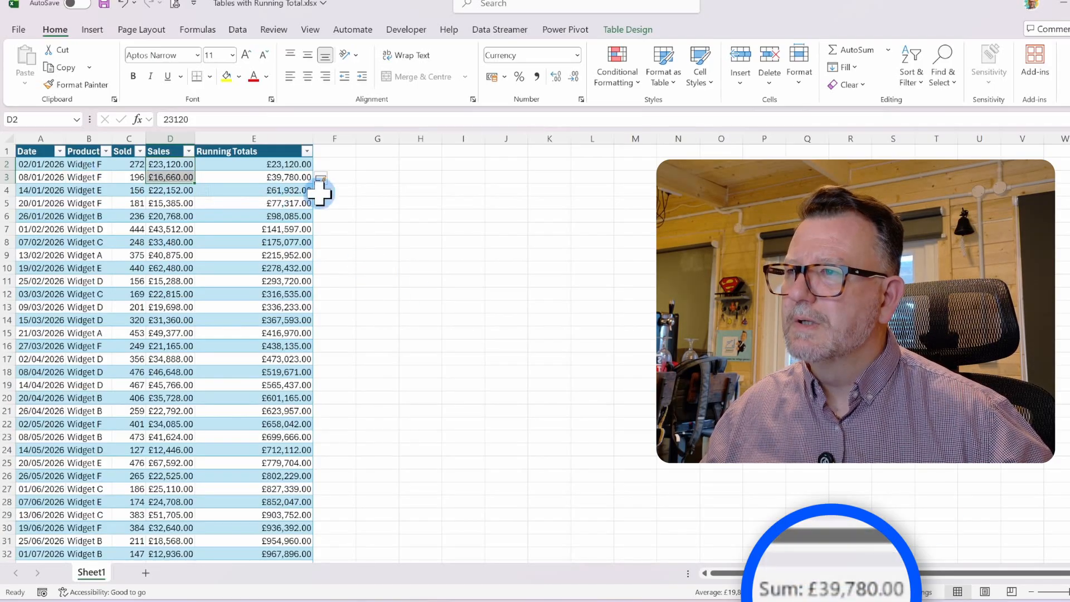
scroll(176, 269, down, 8)
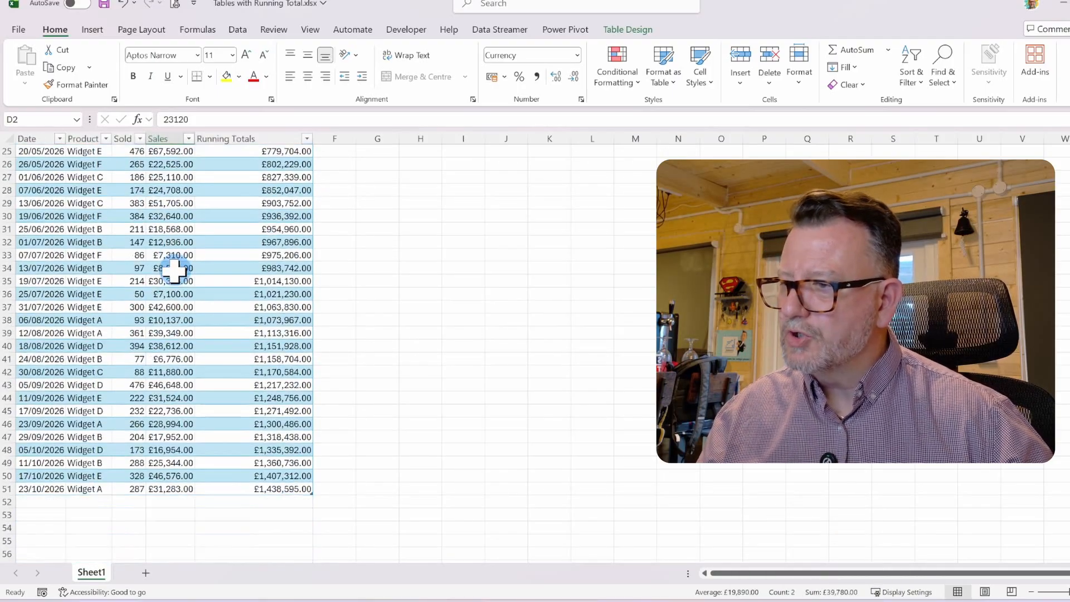
scroll(173, 269, down, 1)
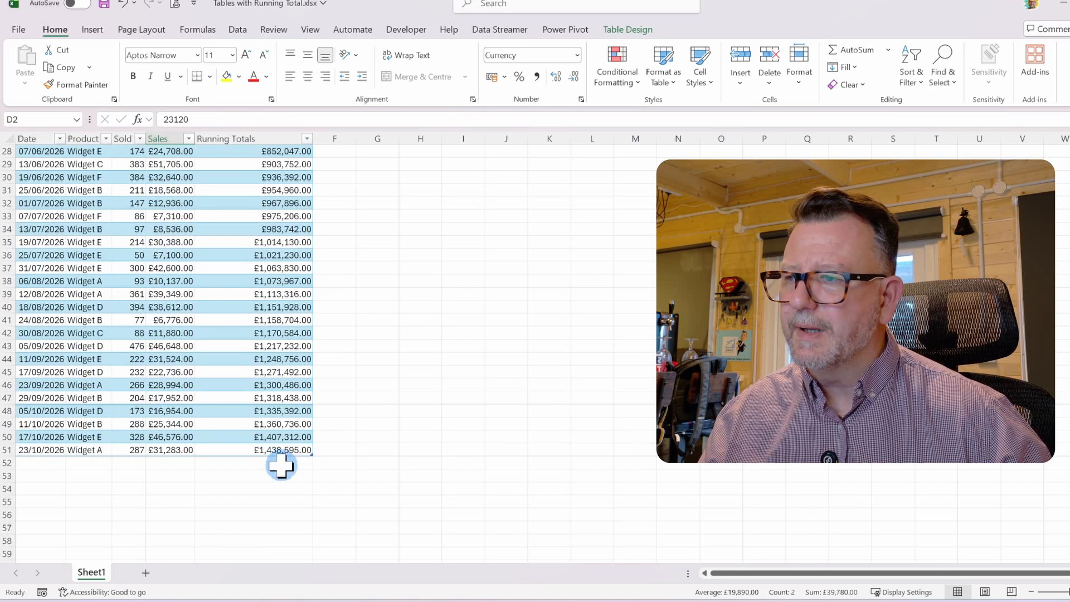
scroll(141, 370, up, 9)
click(129, 204)
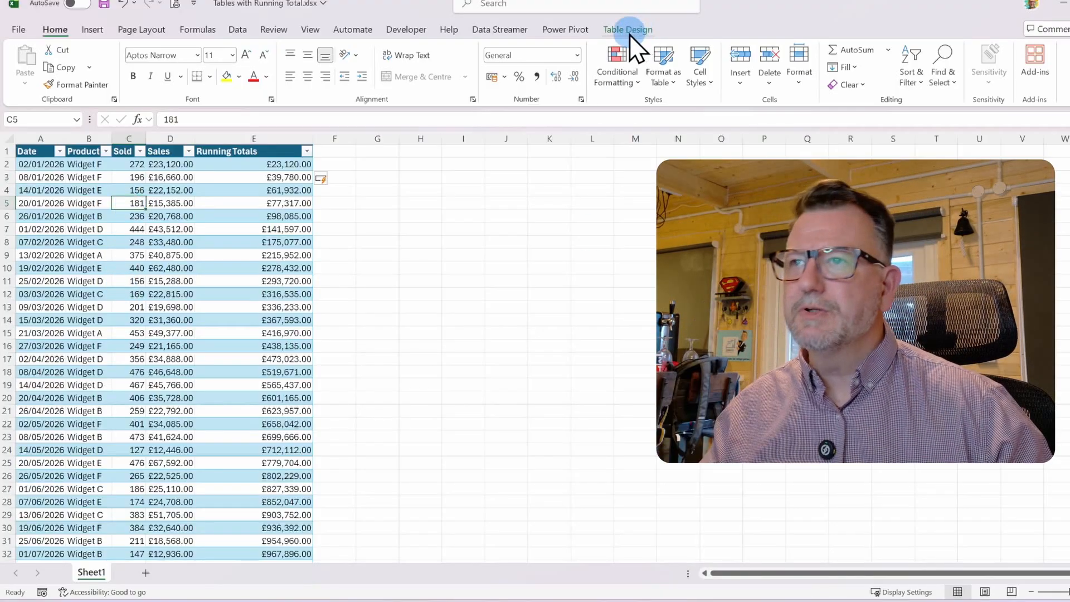
Turn on the table's Total Row and clear the total under Running Totals
click(630, 34)
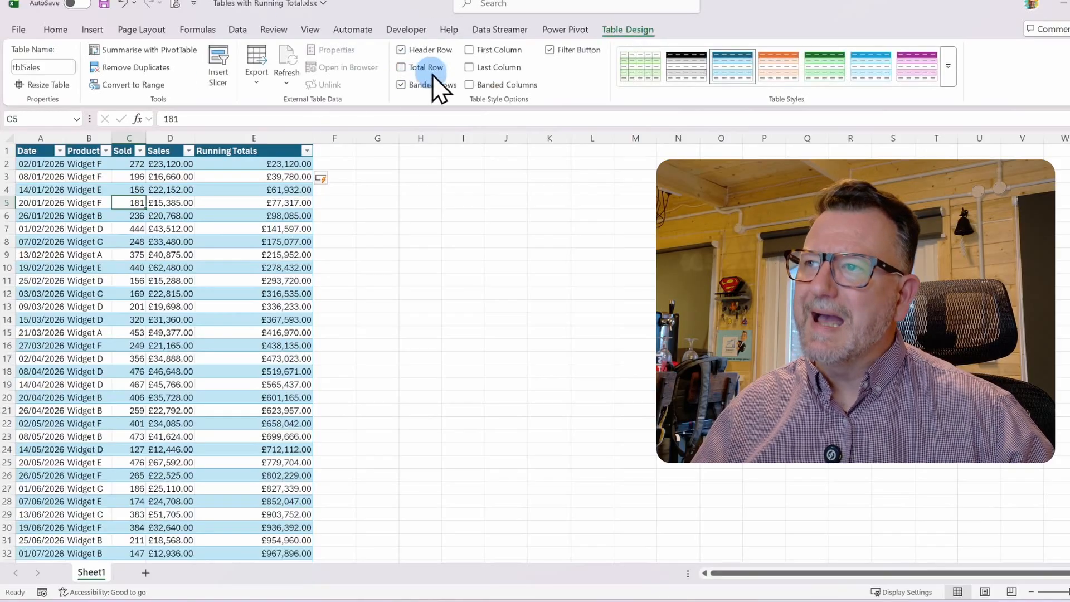
click(414, 72)
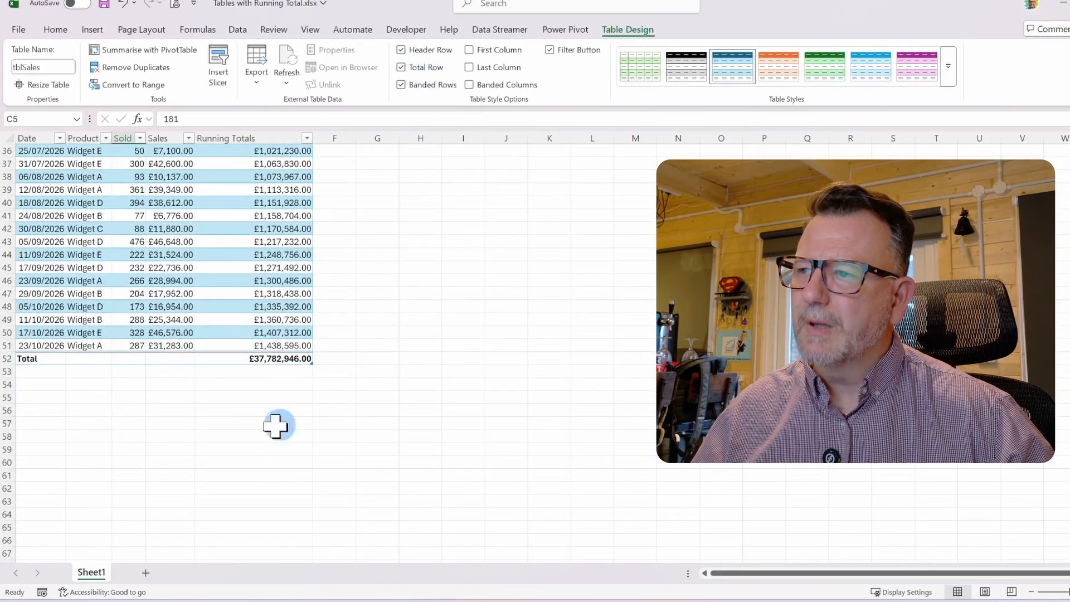
click(235, 358)
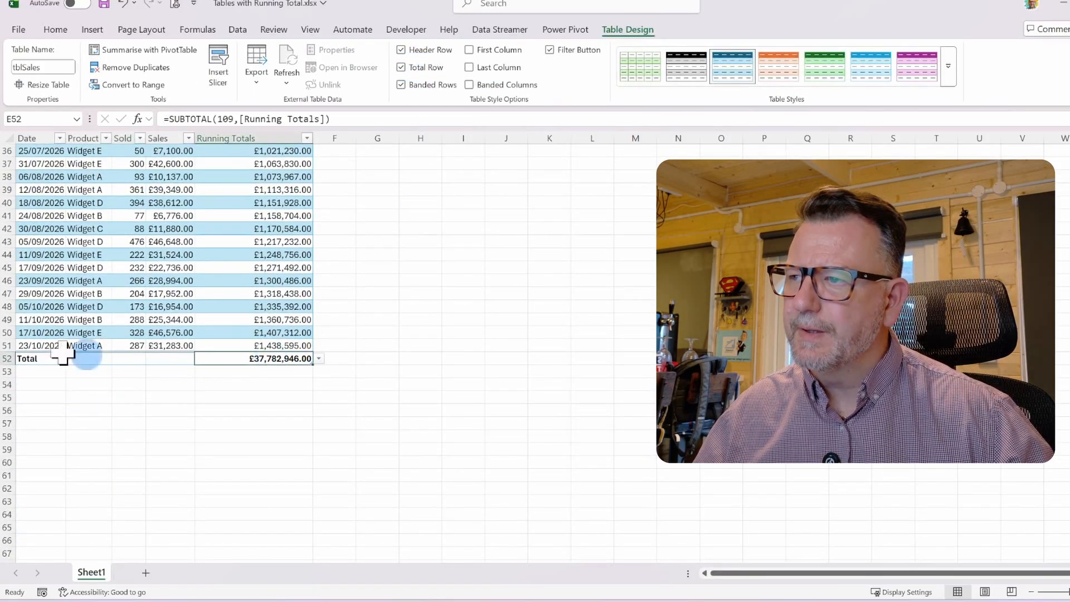
click(320, 360)
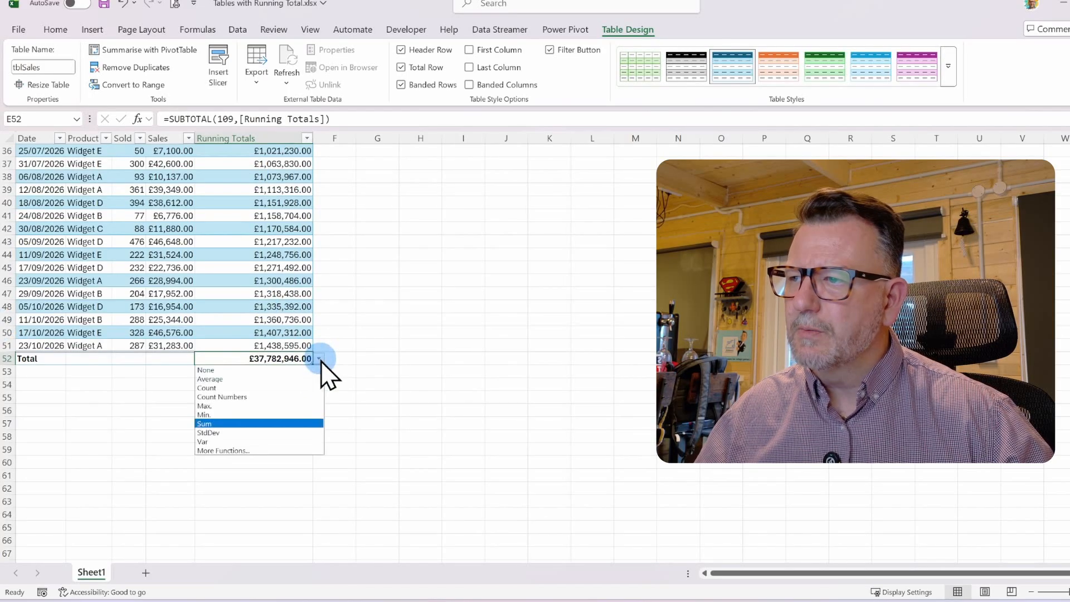
click(217, 367)
key(Delete)
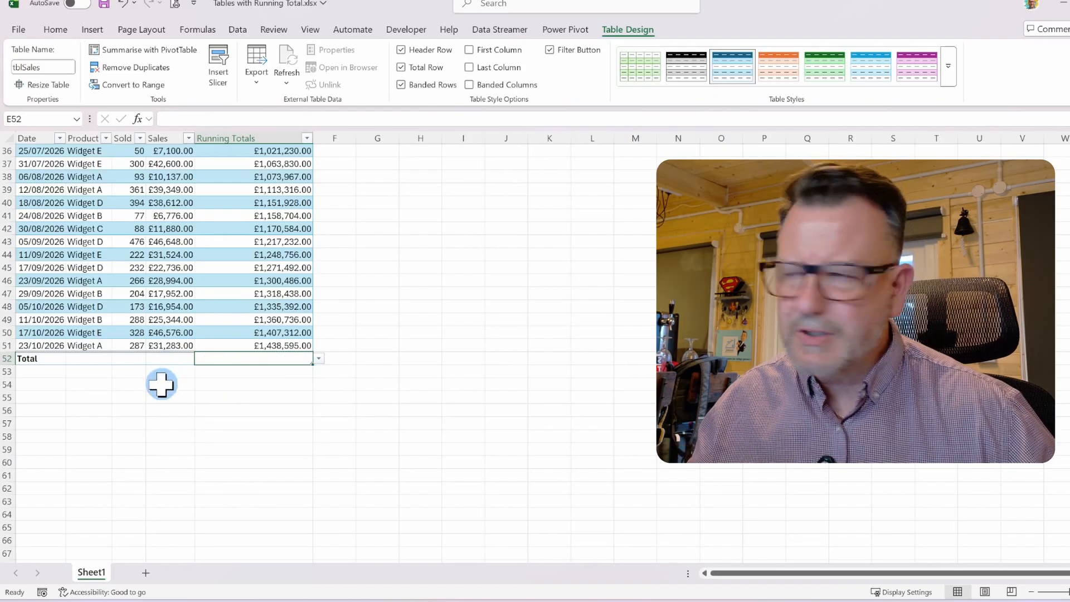
Set the Sales column's total to Sum and widen the Sales column to fit
click(162, 356)
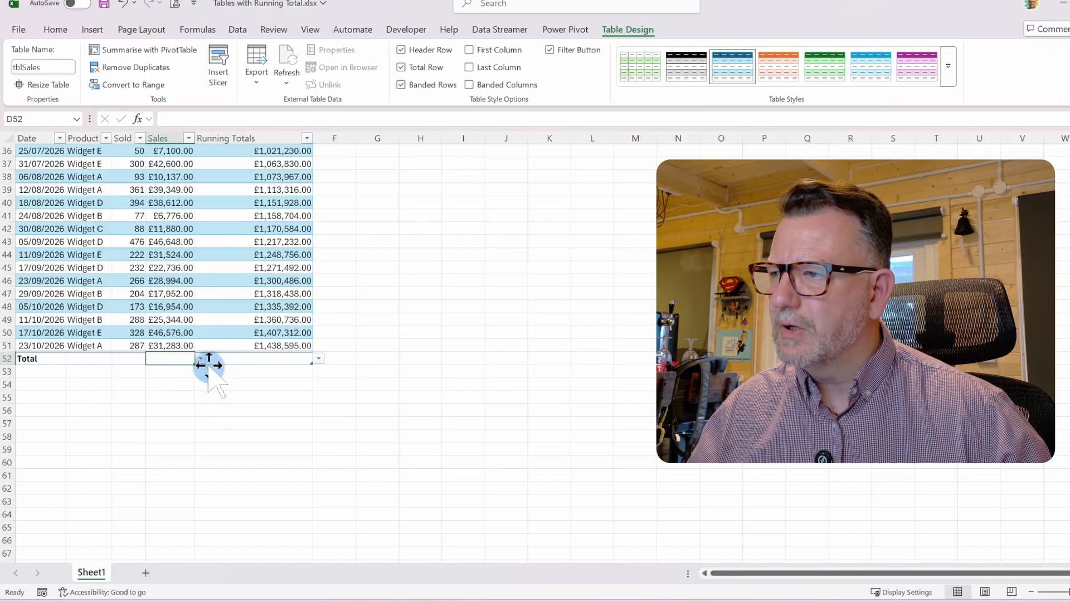
click(200, 360)
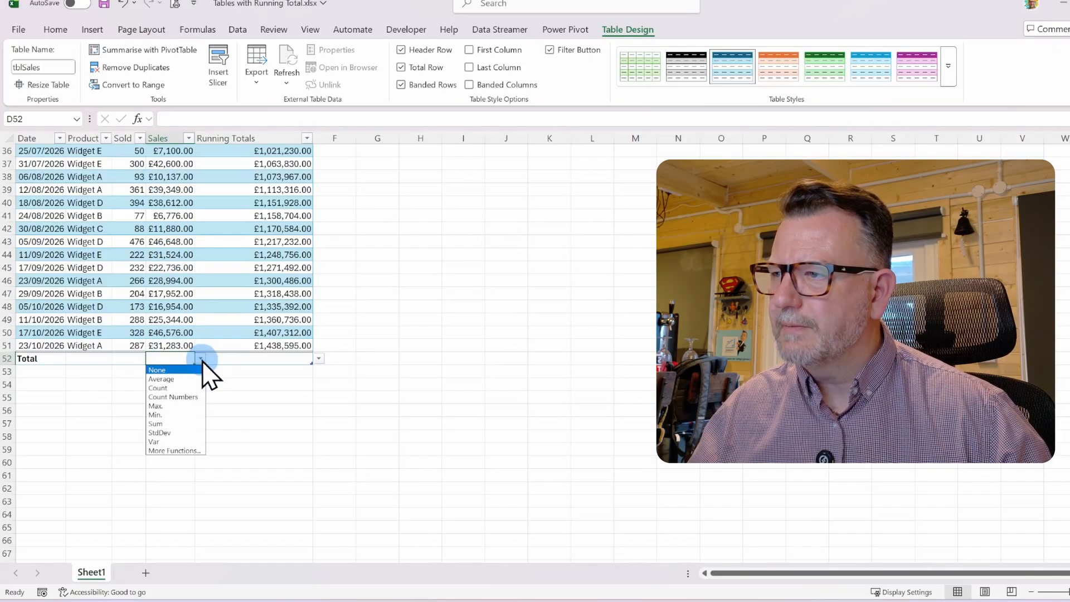
click(179, 423)
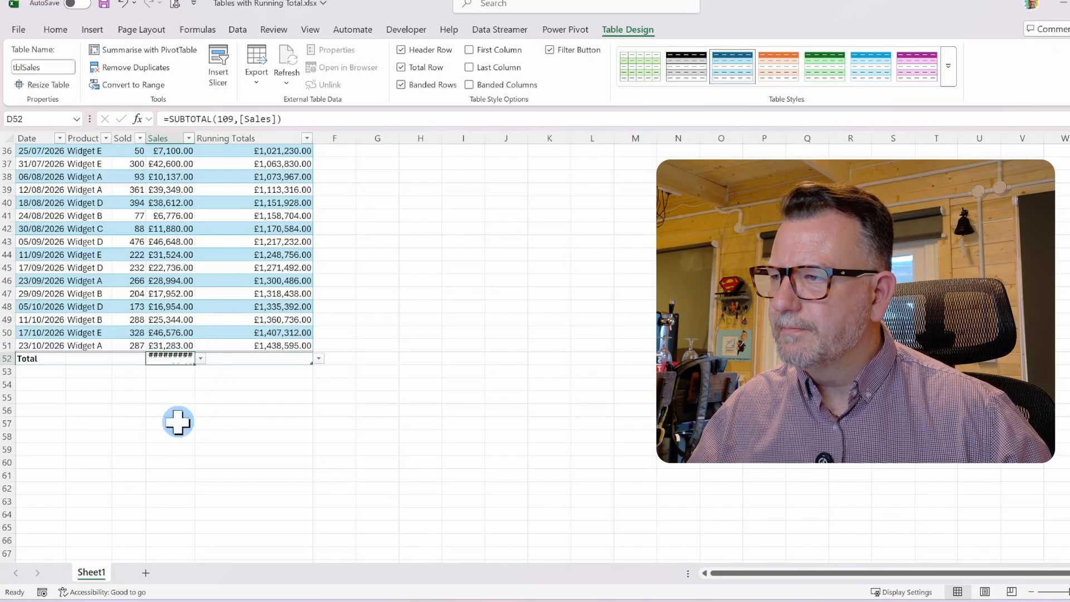
double_click(197, 137)
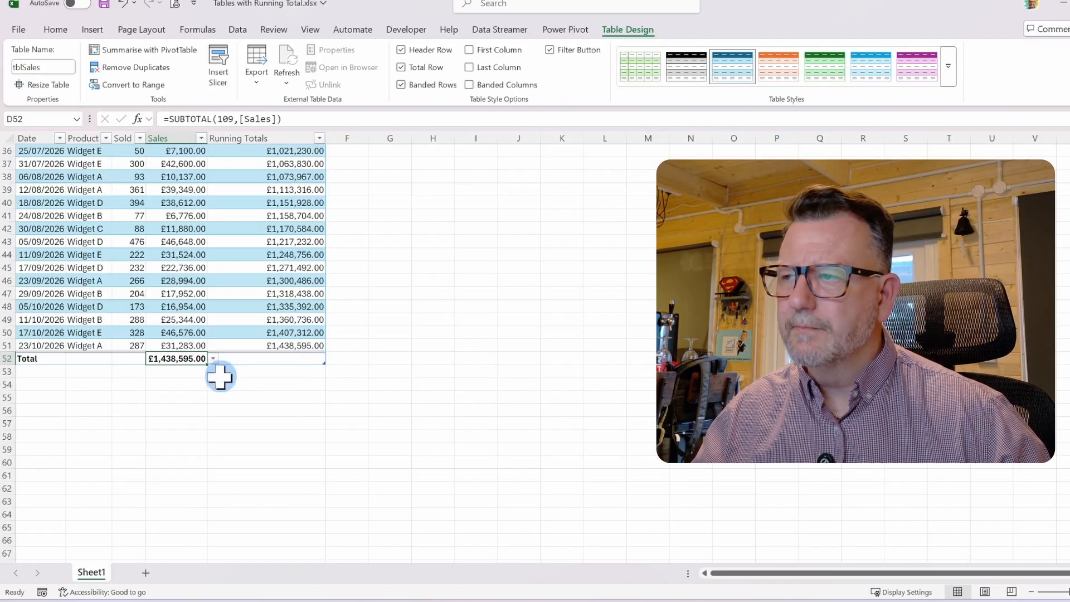
Filter the Product column to show only Widget A
scroll(217, 365, up, 11)
scroll(240, 312, up, 1)
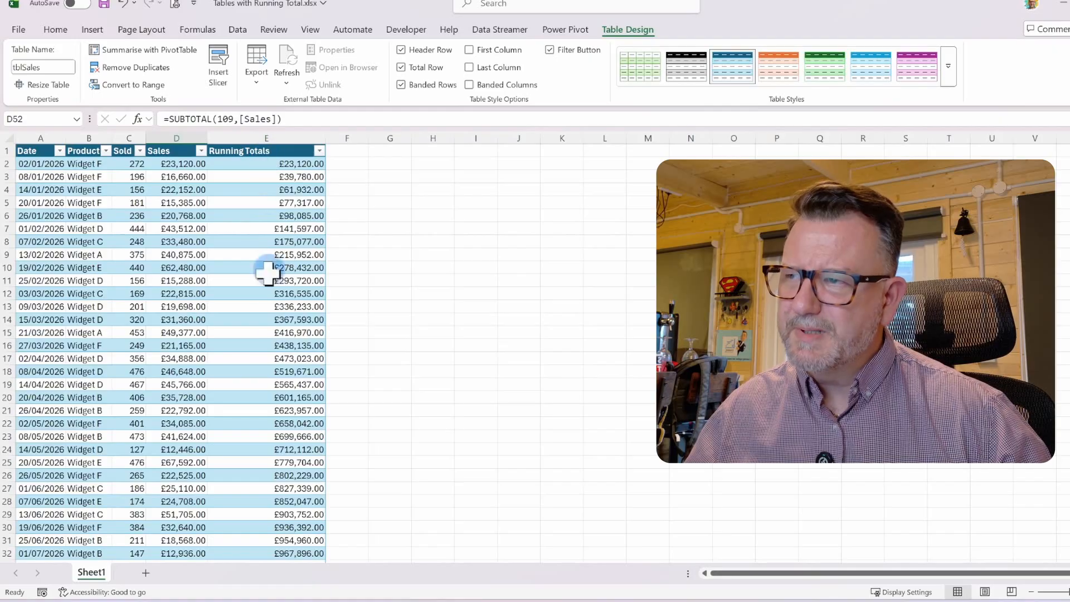
click(106, 150)
click(33, 325)
click(32, 339)
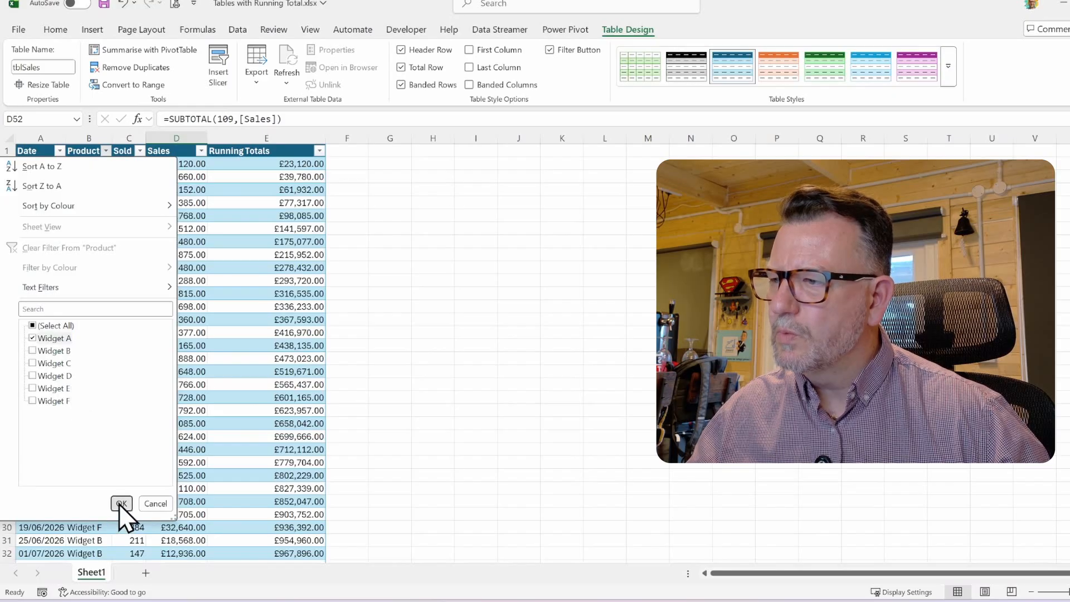
click(120, 504)
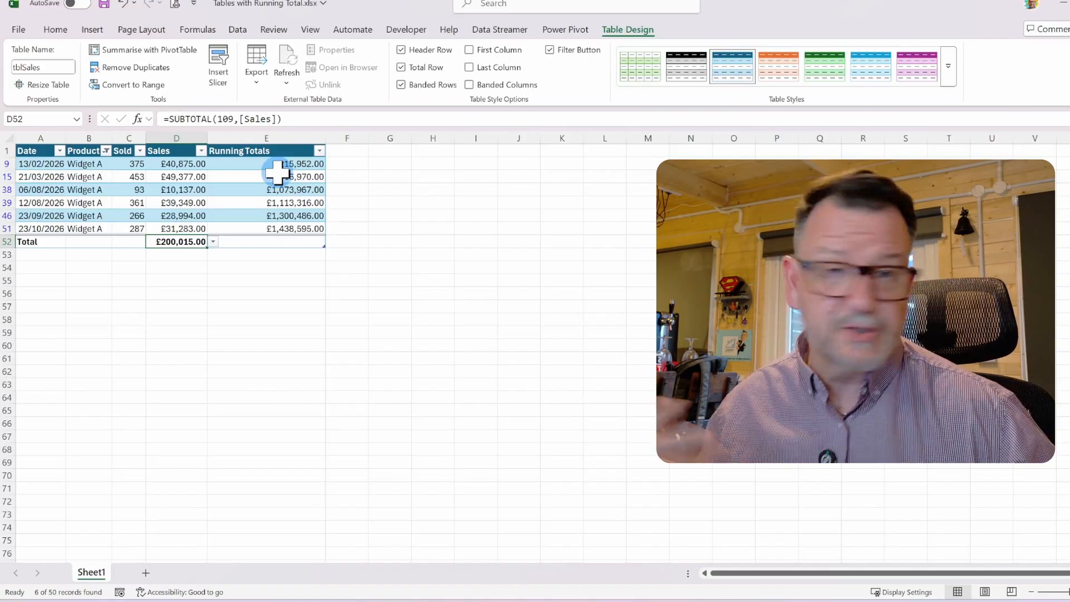
Clear the Product filter to show all rows again
click(84, 190)
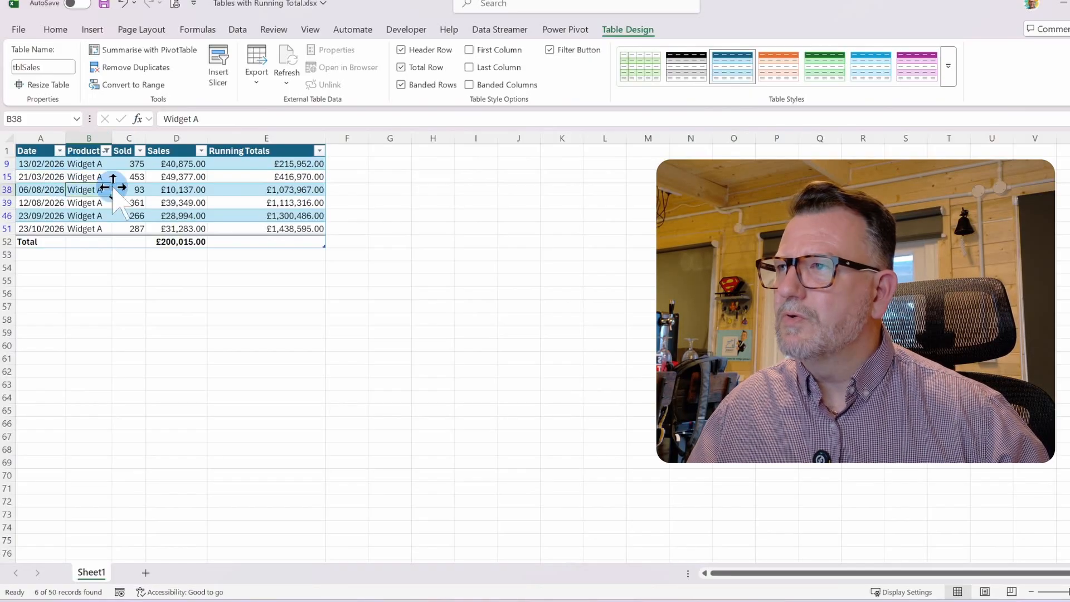
click(243, 31)
click(633, 51)
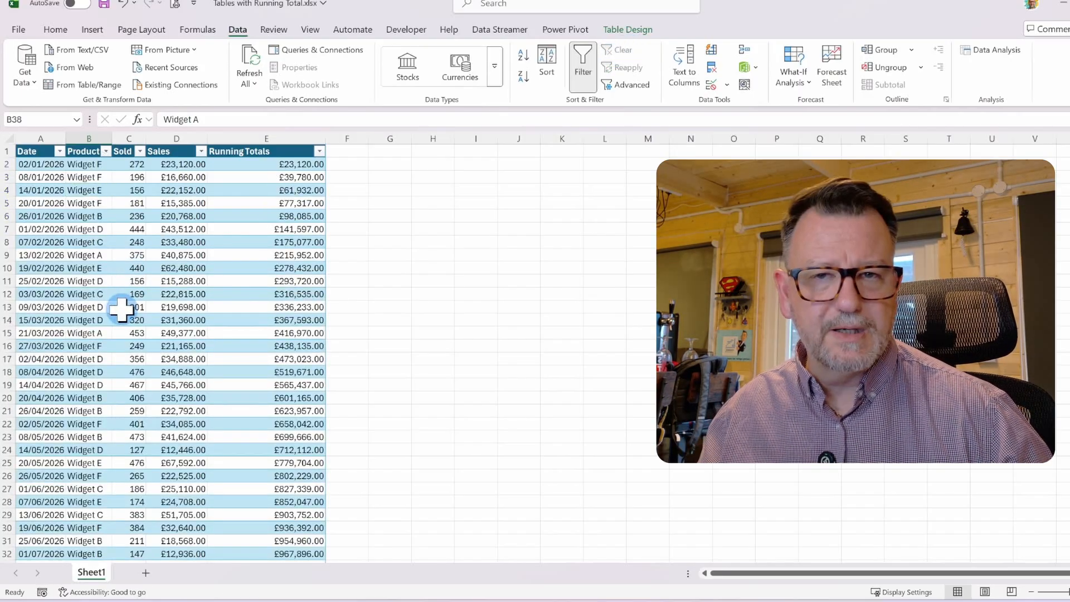
Insert a new table column to the left of Running Totals
click(61, 231)
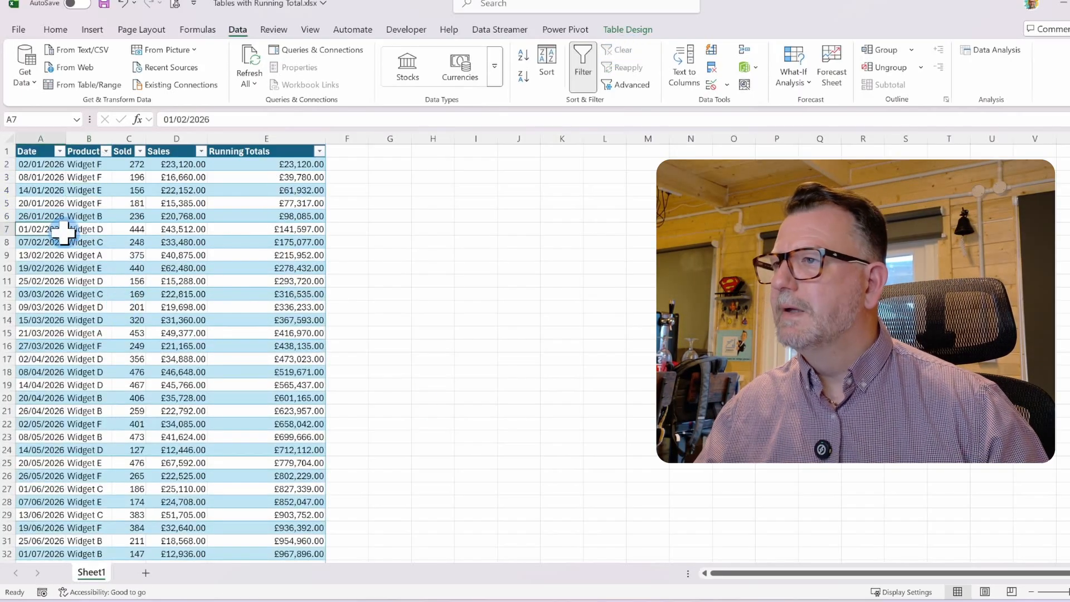
click(267, 154)
right_click(267, 154)
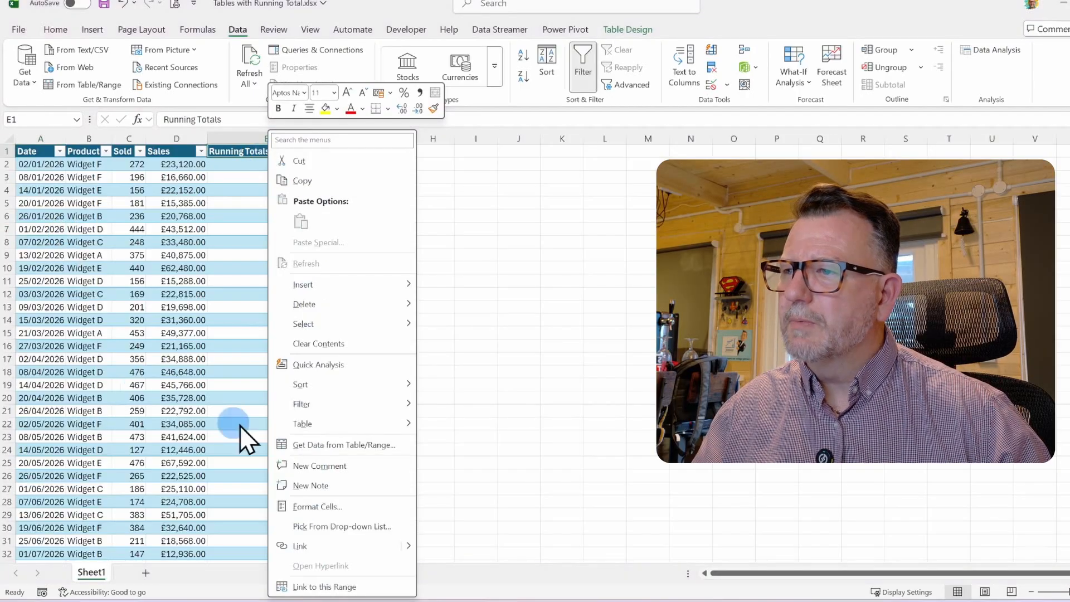
mouse_move(334, 287)
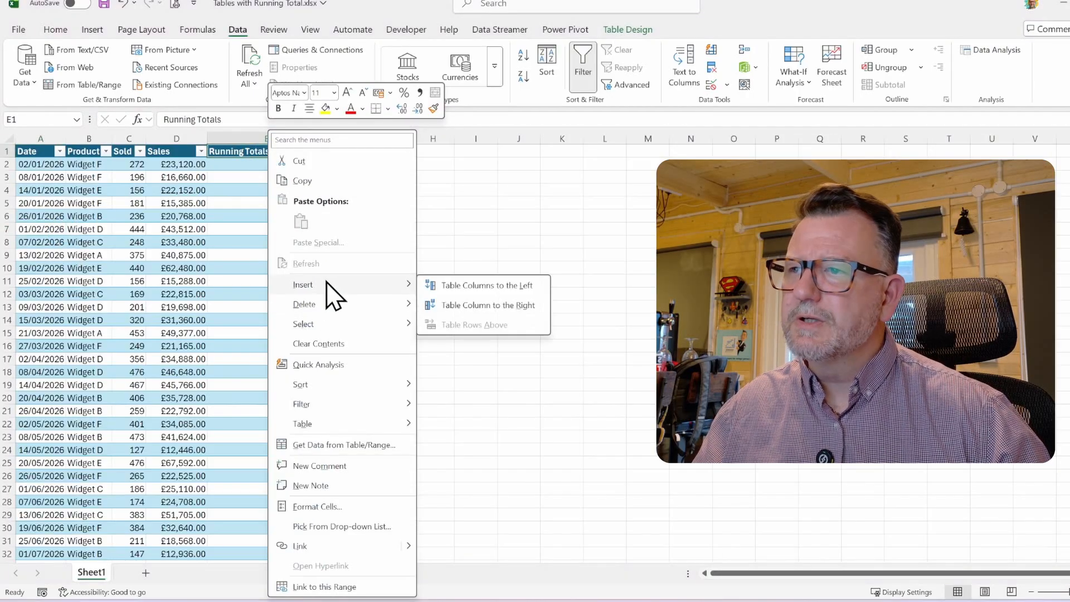
click(477, 287)
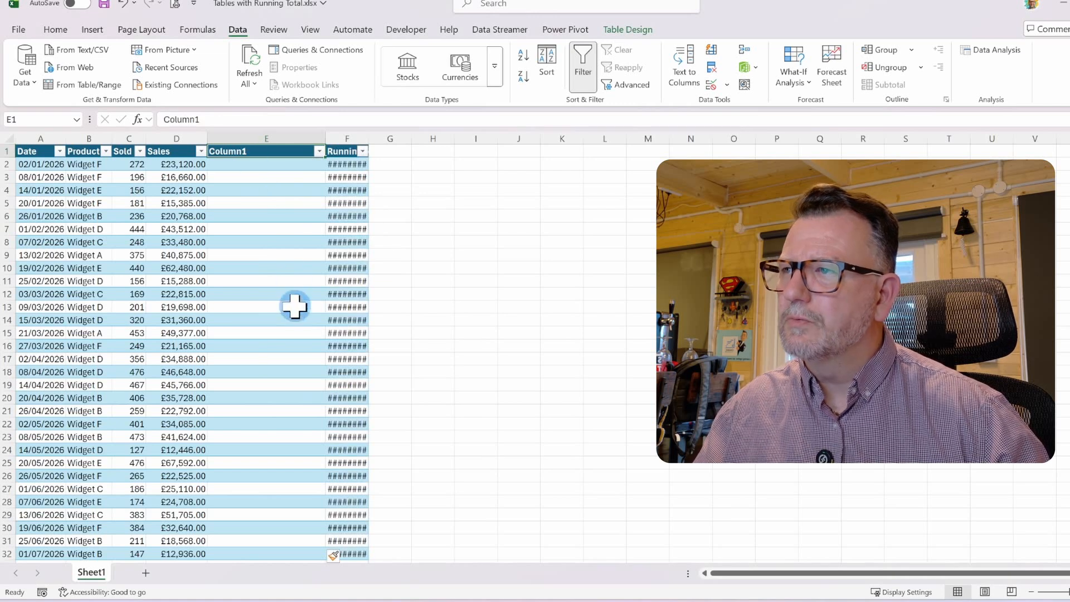
Widen the Running Totals column to fit and name the new column Running Total by Product
double_click(369, 138)
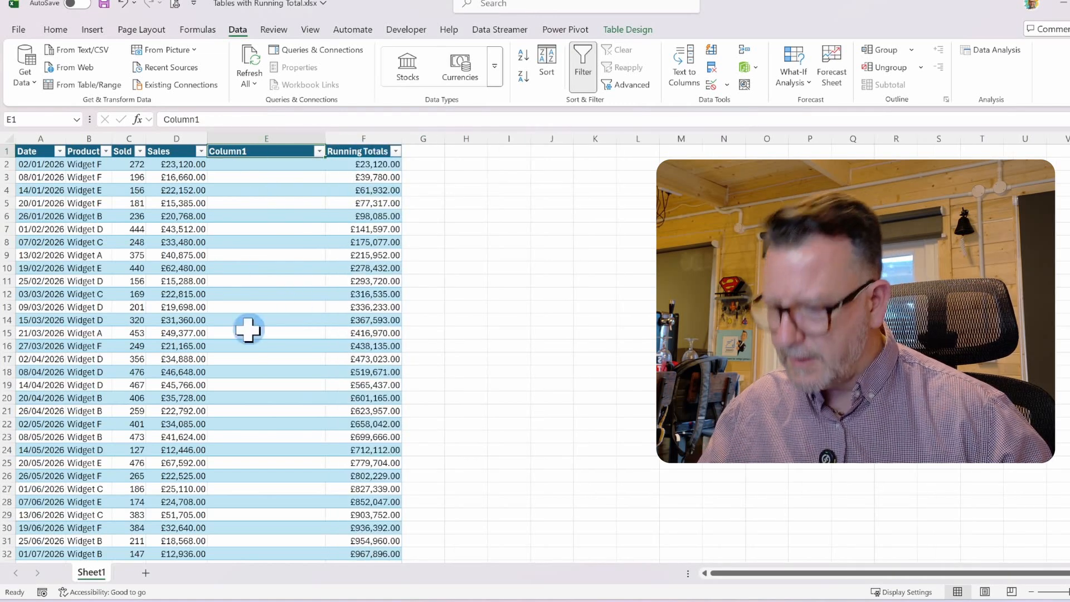
text(Running Total by Product)
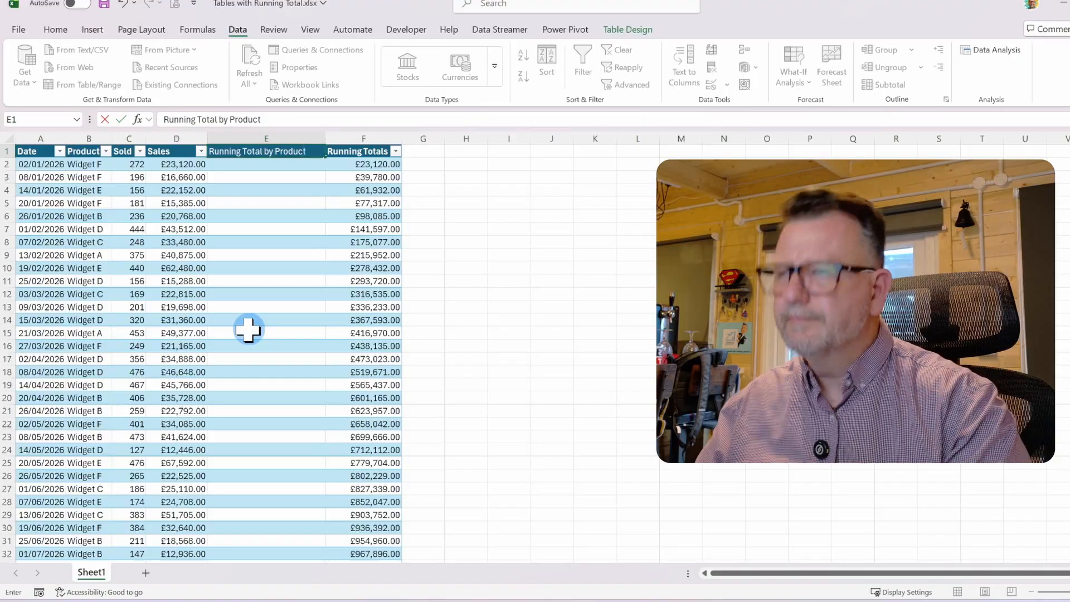
key(Return)
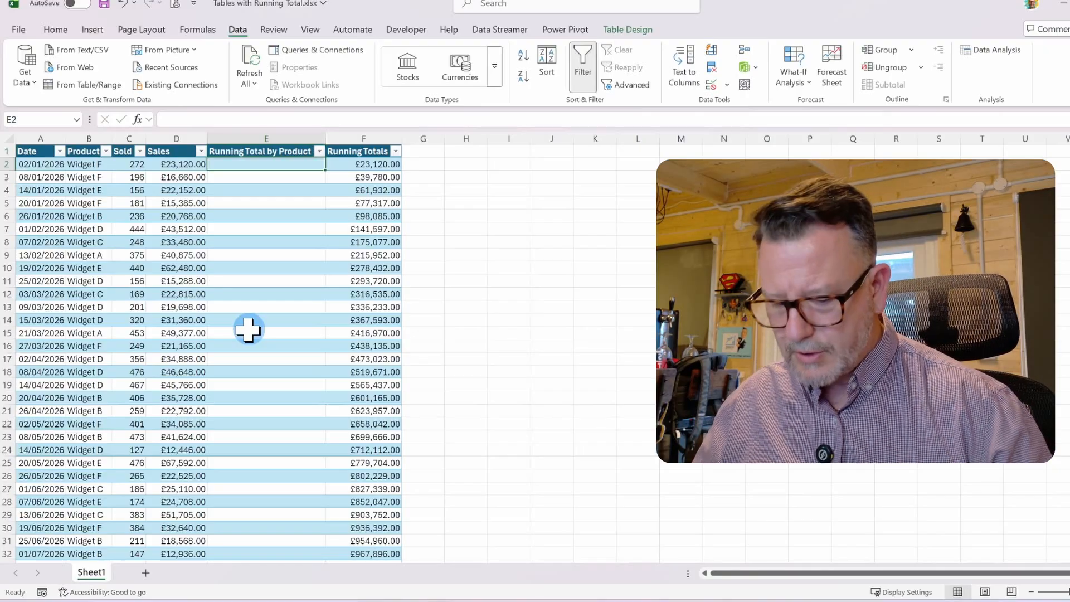
text(=sumif)
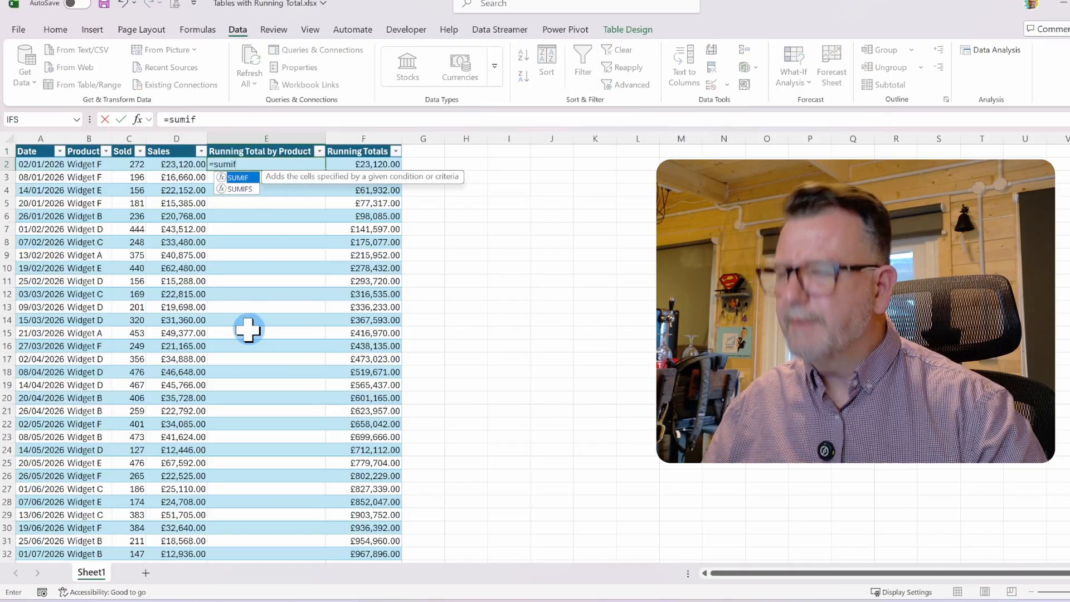
key(Tab)
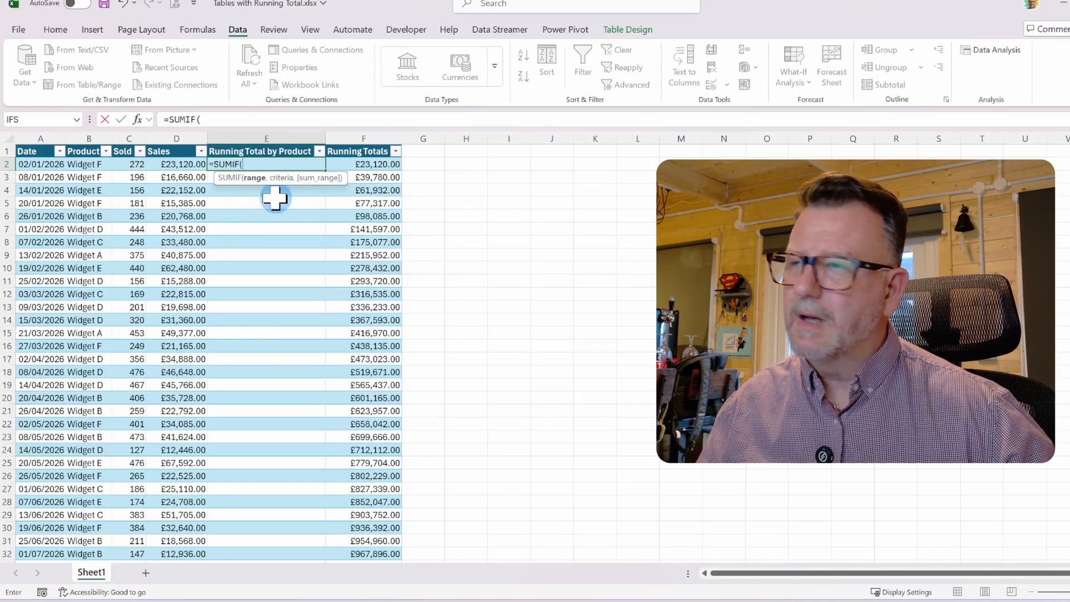
click(86, 149)
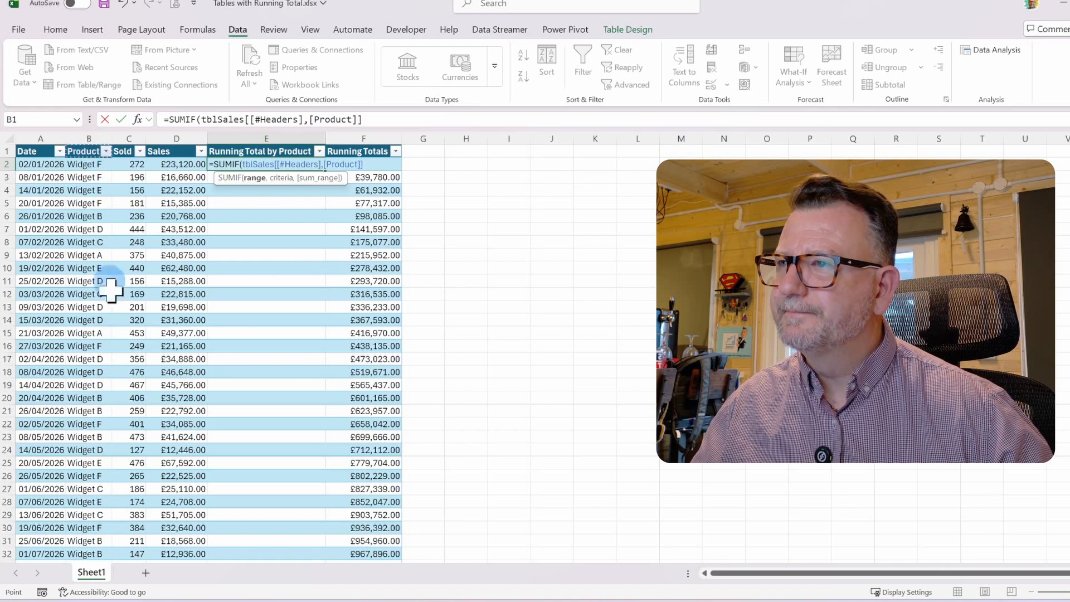
key(F2)
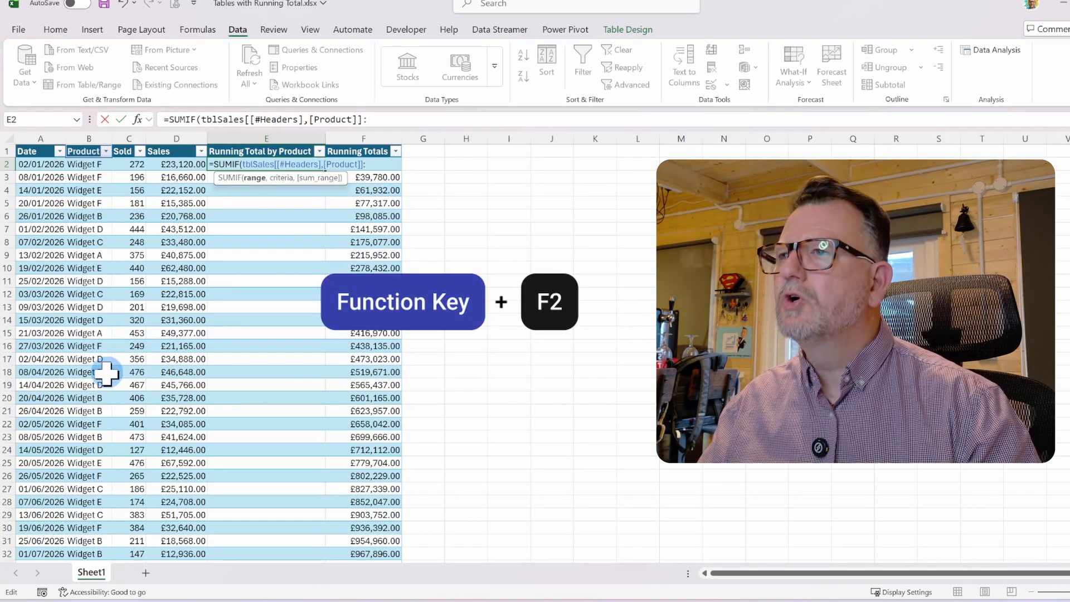
text(:)
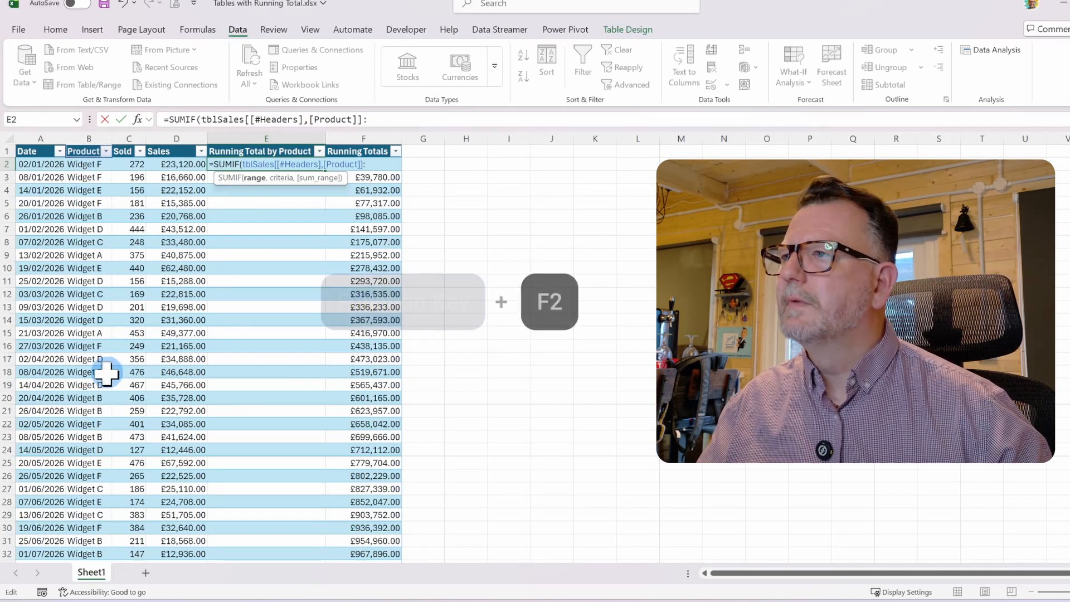
click(85, 163)
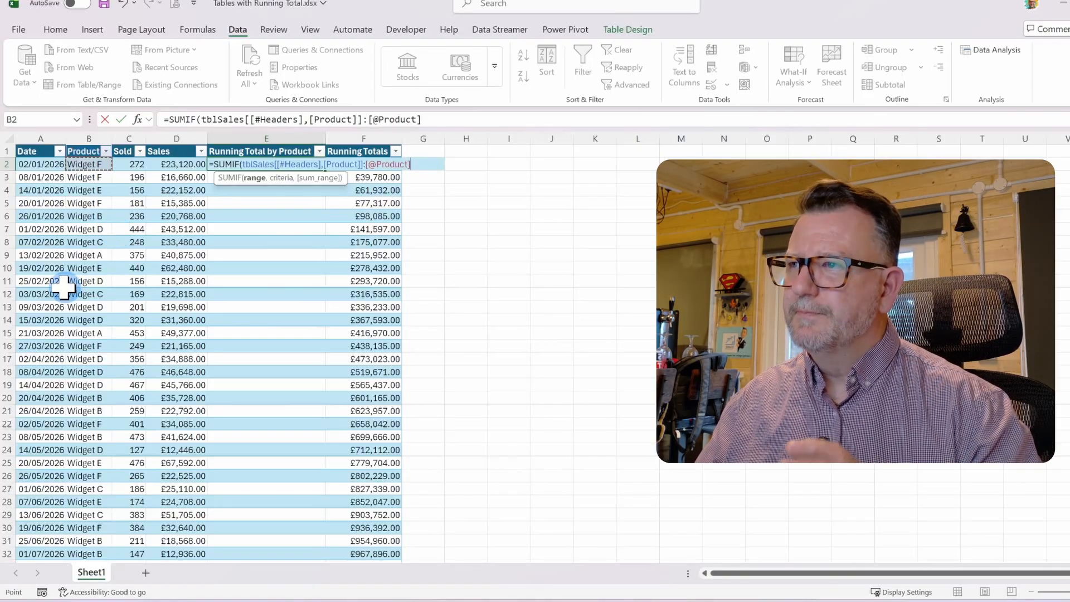
text(,)
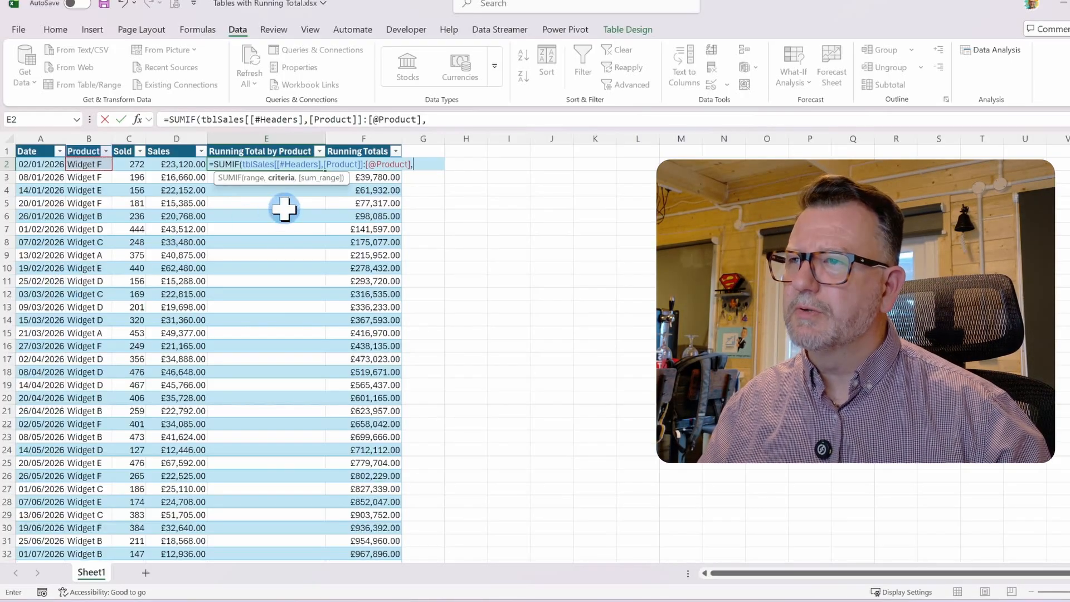
click(80, 164)
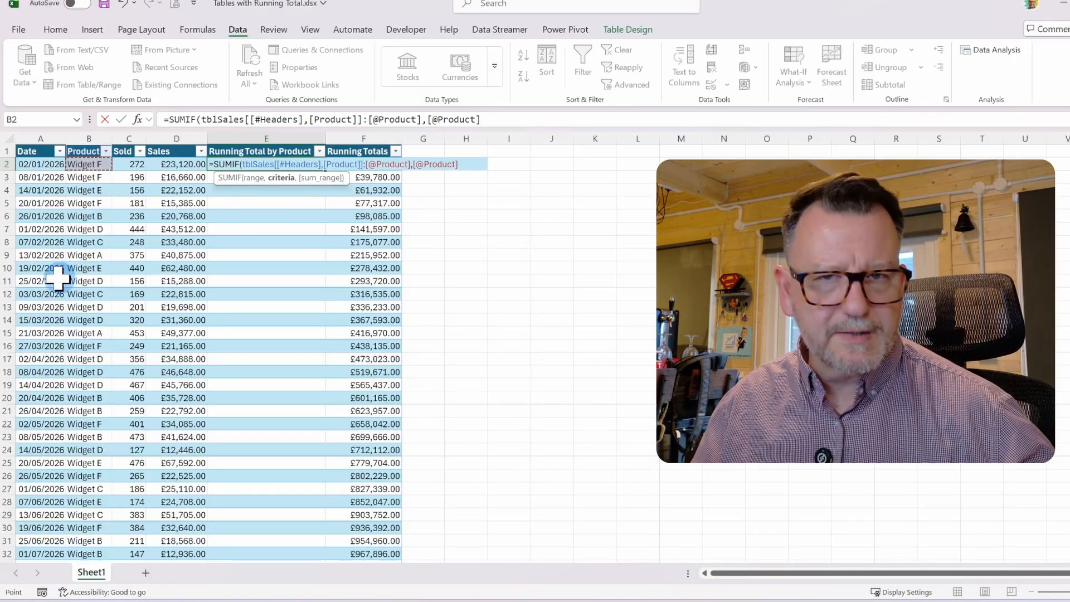
text(,)
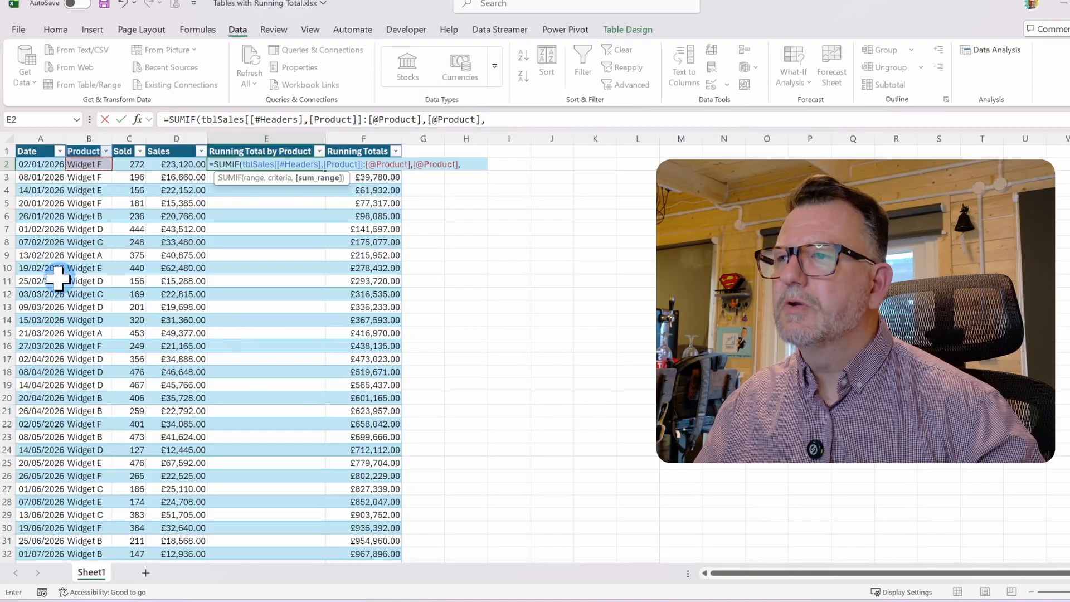
click(169, 151)
key(F2)
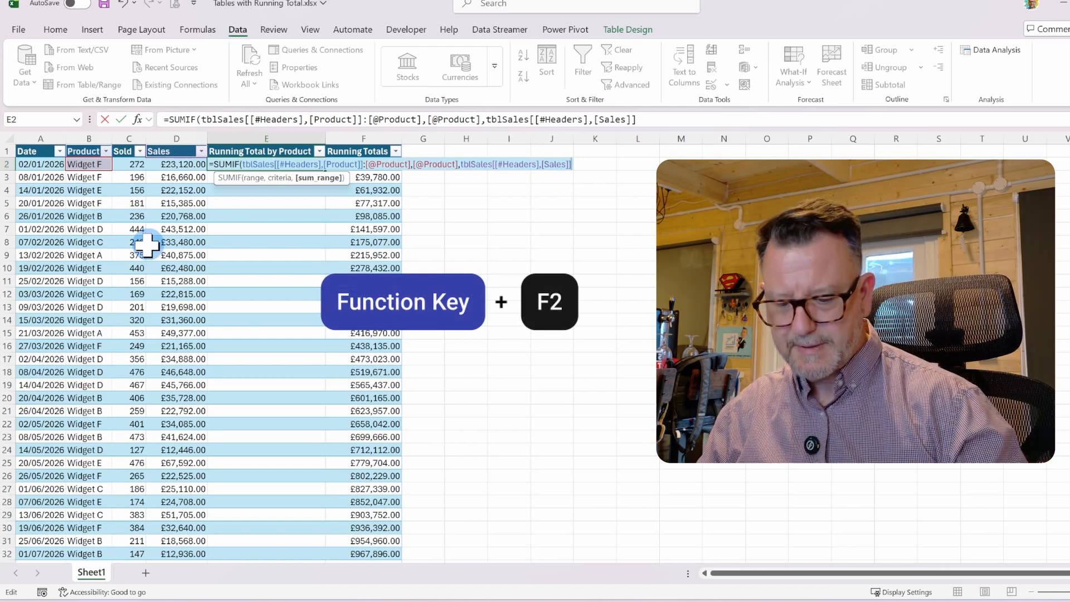
text(:)
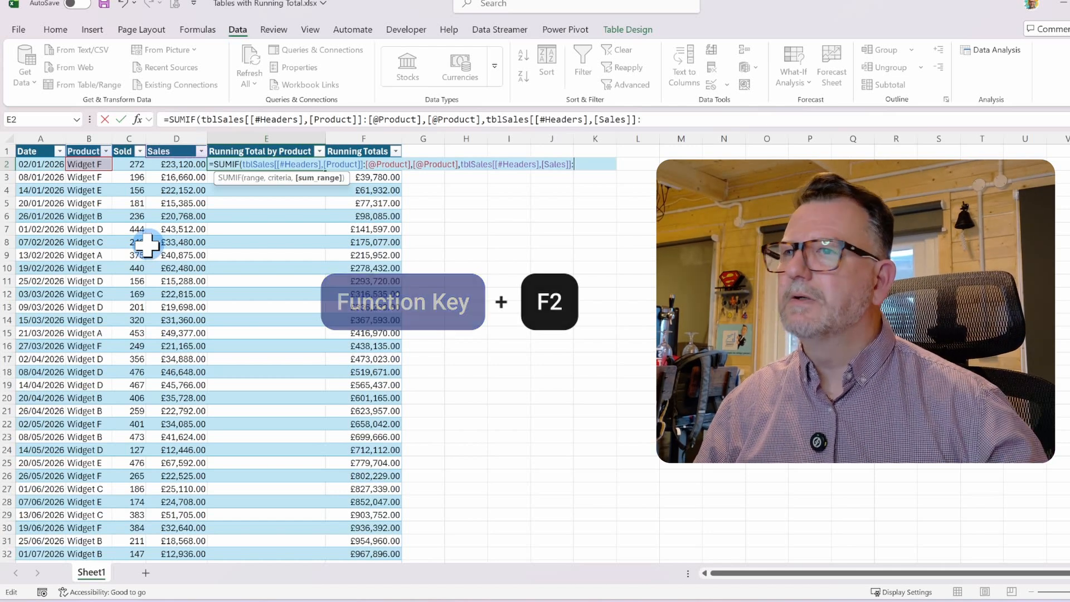
click(173, 164)
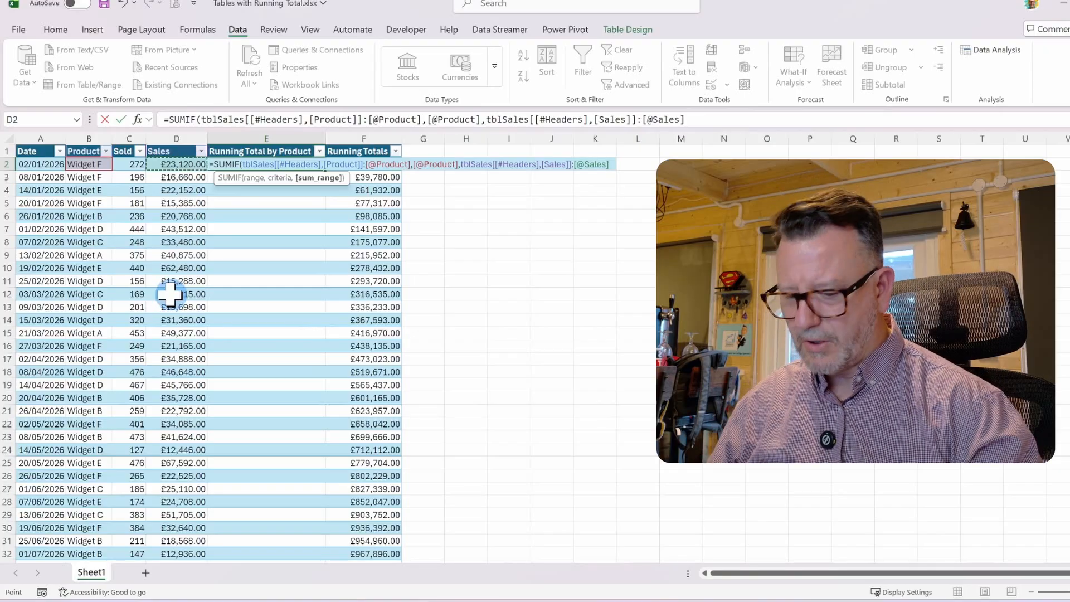
text())
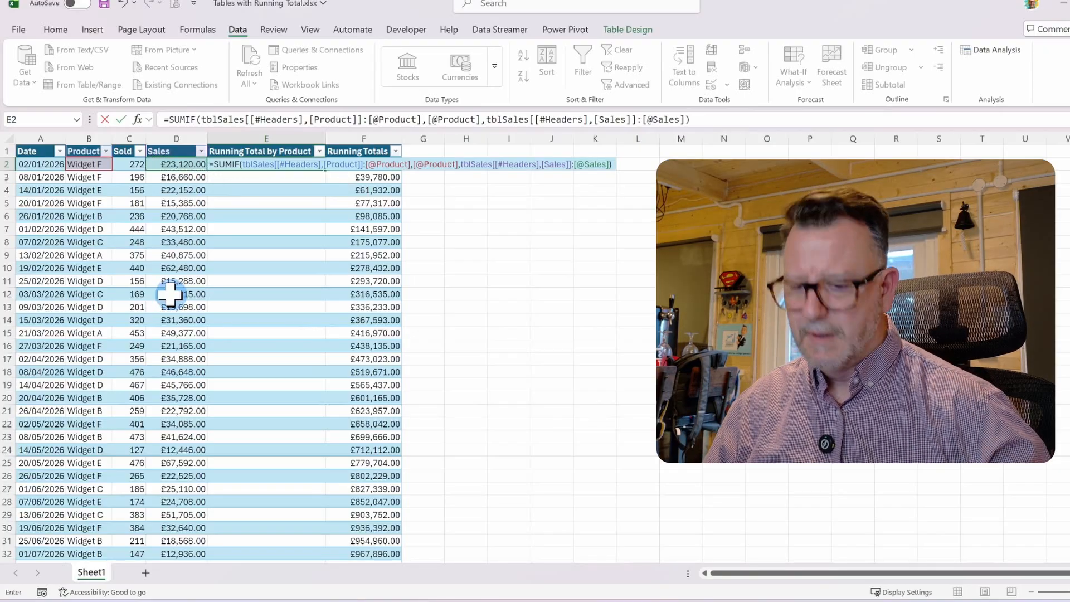
key(Return)
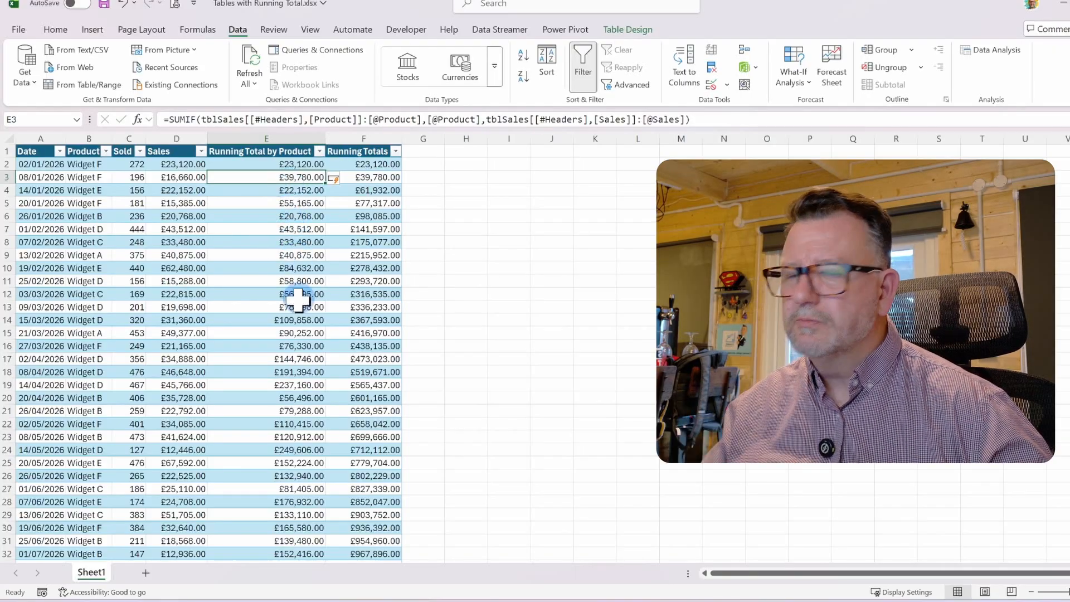
Filter the Product column to show only Widget A to check the running totals by product
click(105, 151)
click(32, 327)
click(32, 339)
click(124, 506)
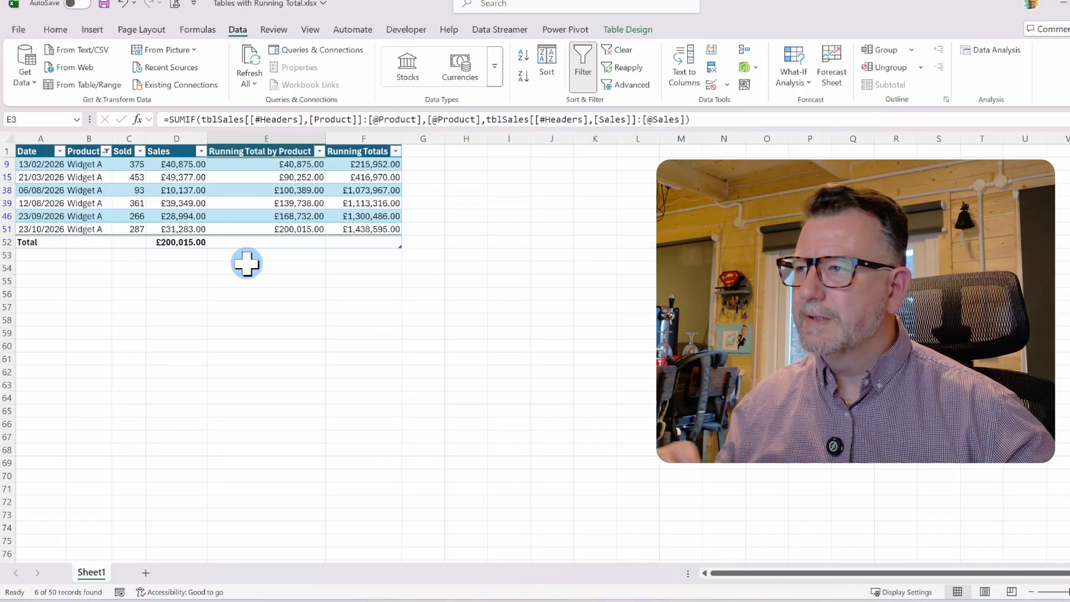
Clear the Product filter so all rows show again
click(187, 191)
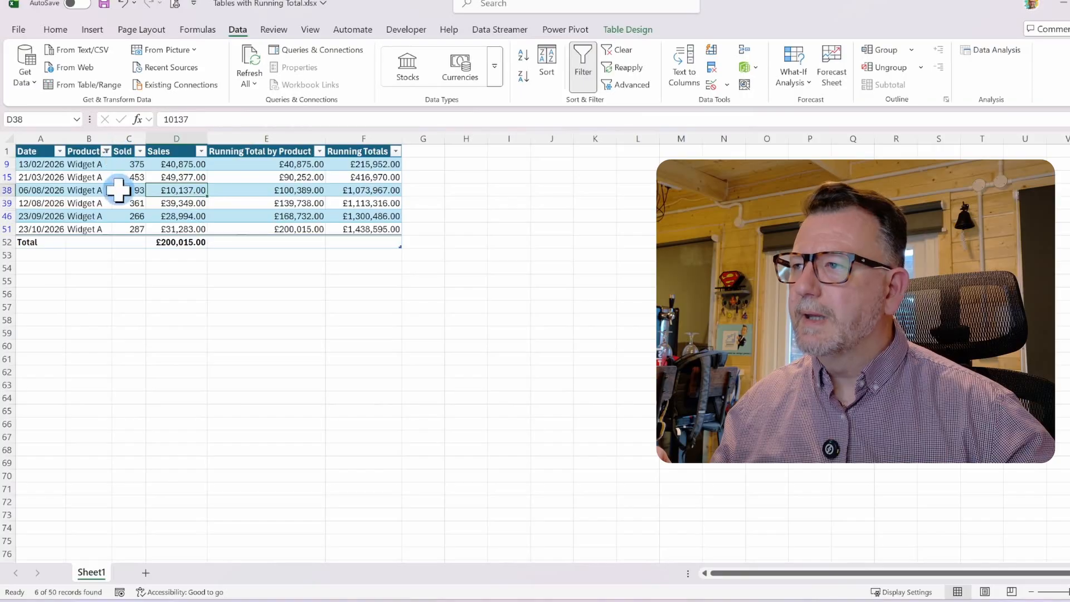
click(632, 56)
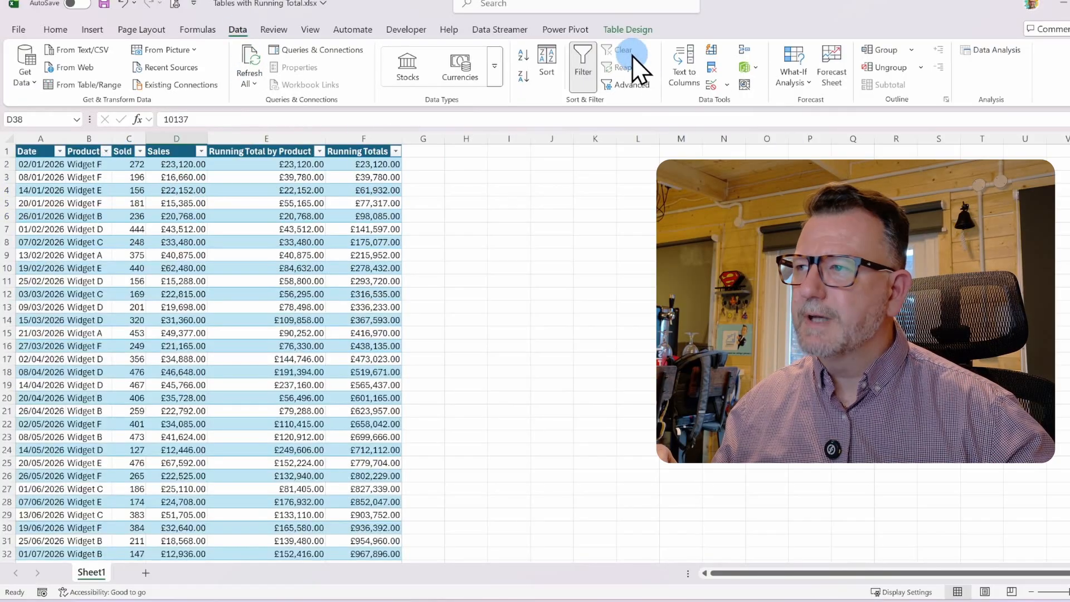
Insert a table column to the left of Product and name it Month
click(81, 152)
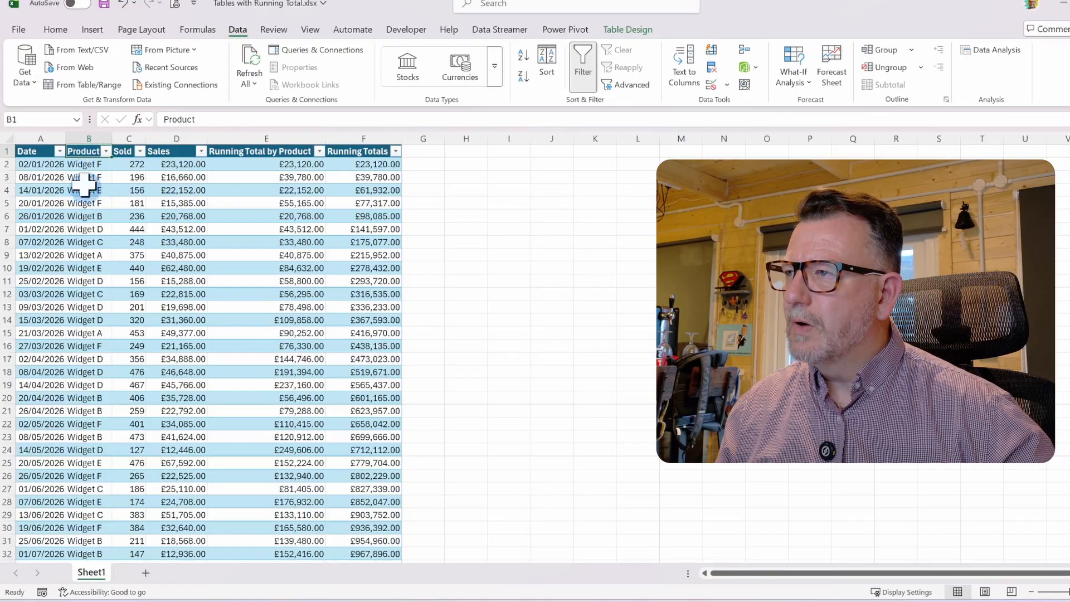
right_click(86, 150)
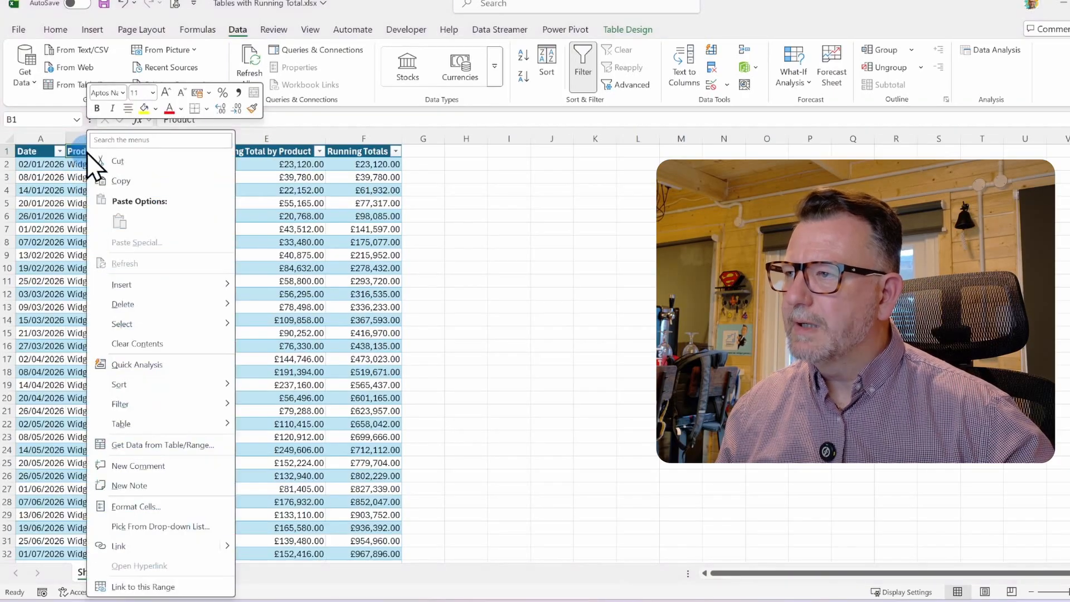
mouse_move(197, 289)
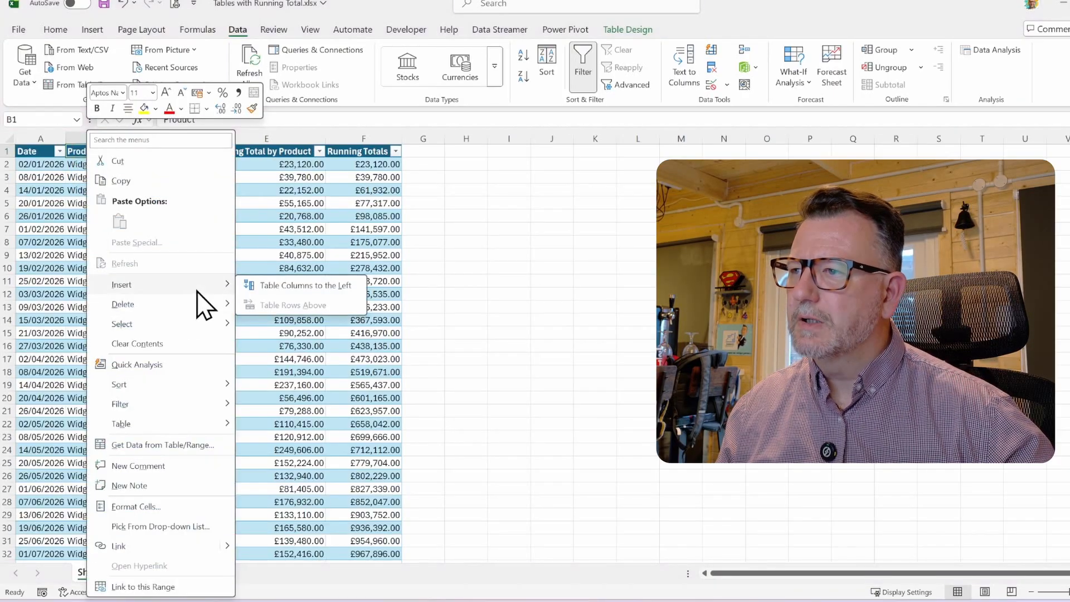
click(308, 290)
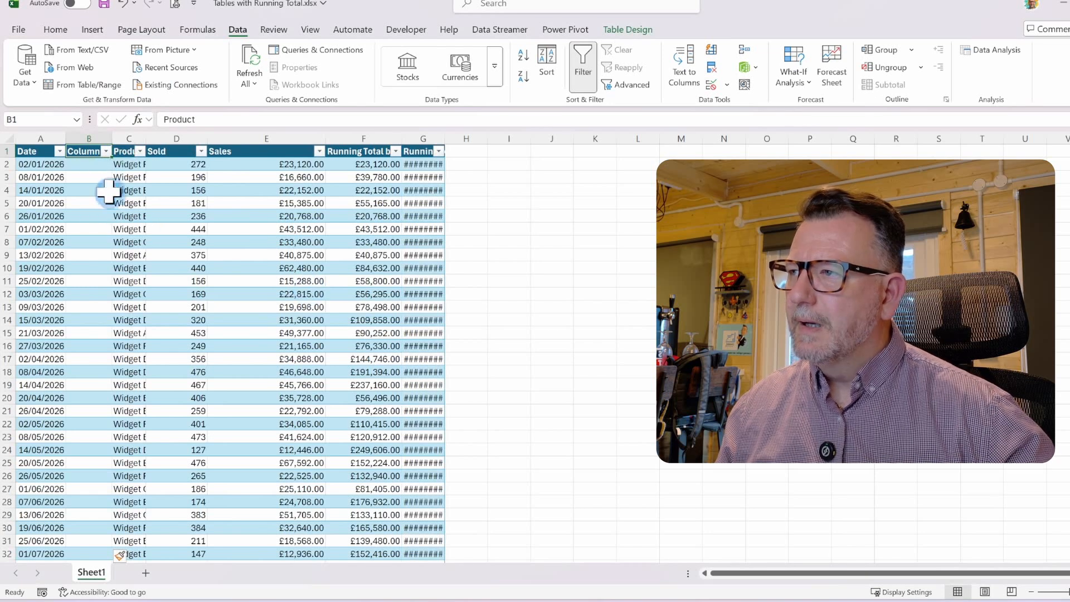
text(Month)
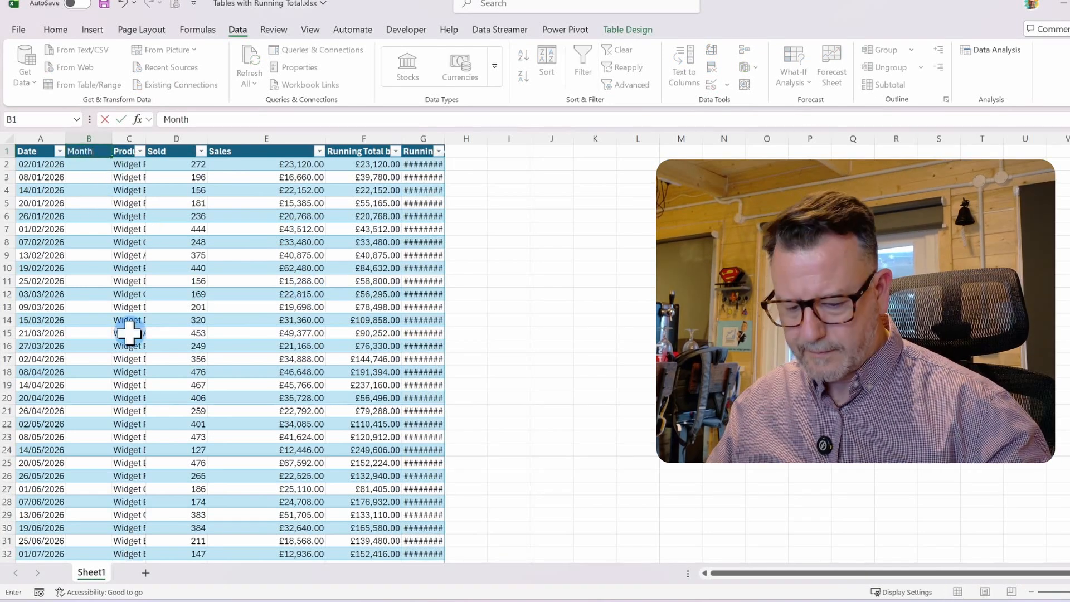
key(Return)
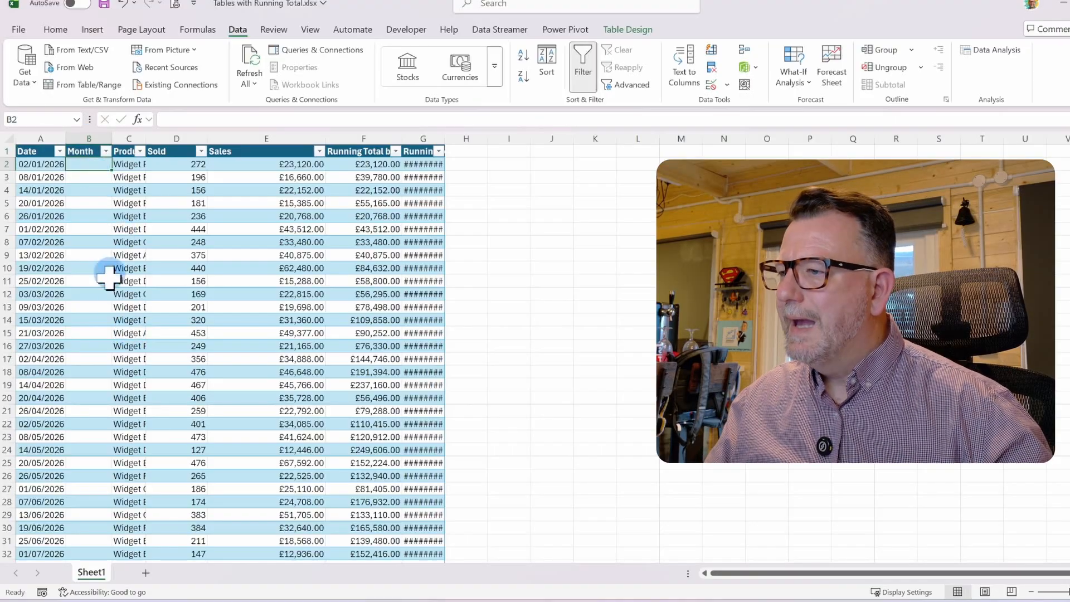
Widen the Product column to fit and set the Month column's format to Number
double_click(146, 139)
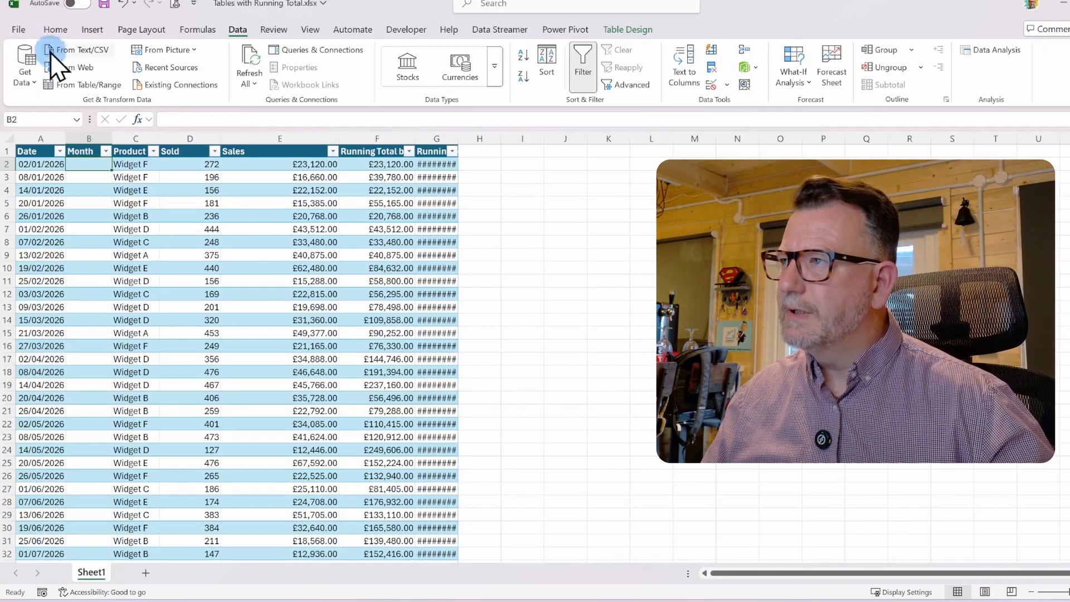
click(56, 29)
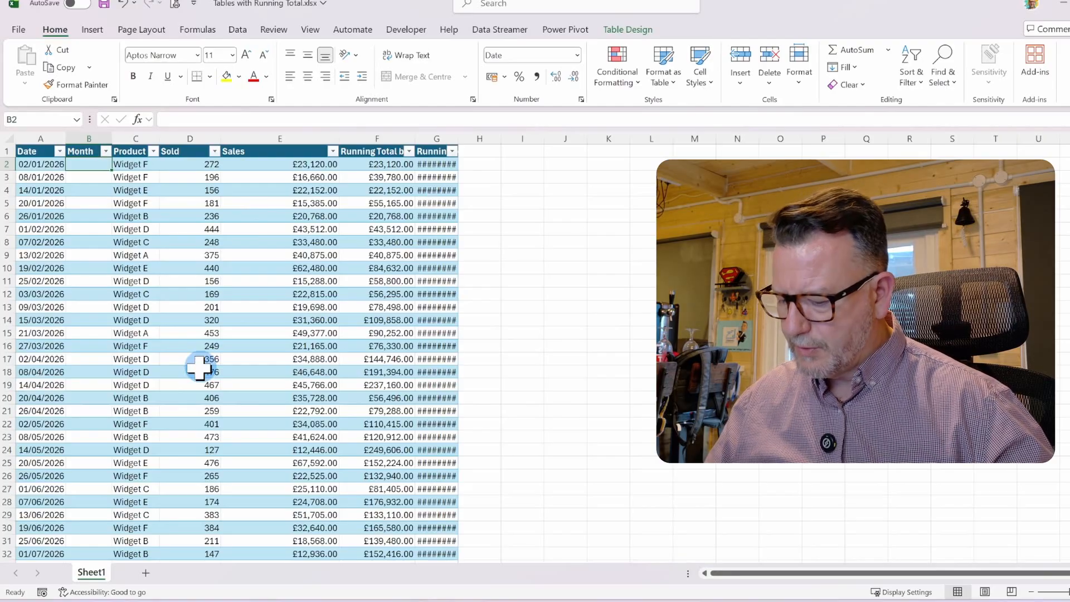
key(ctrl+shift+Down)
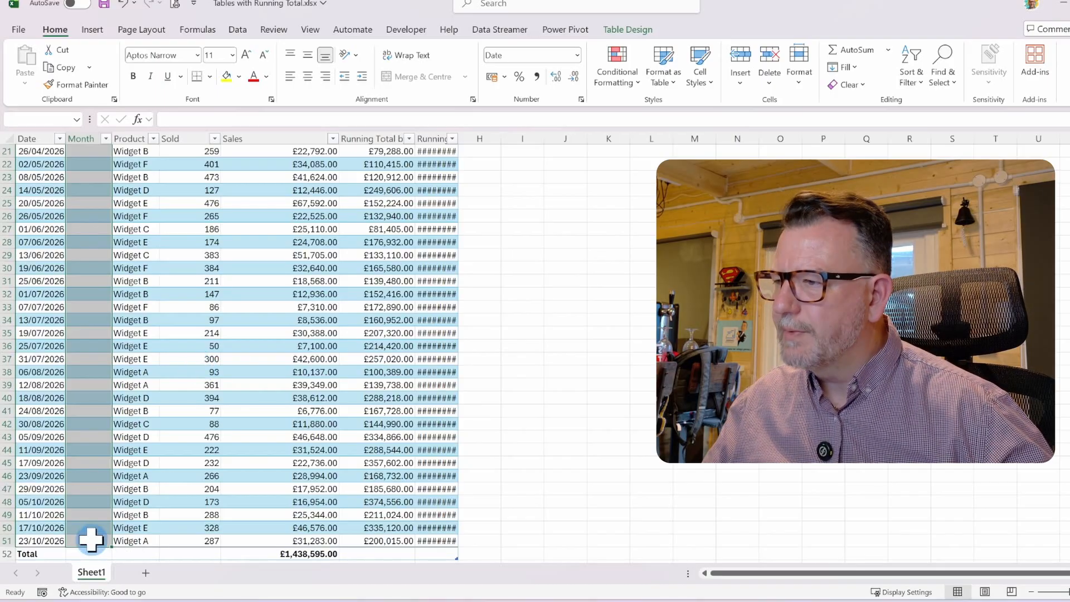
click(577, 55)
click(545, 109)
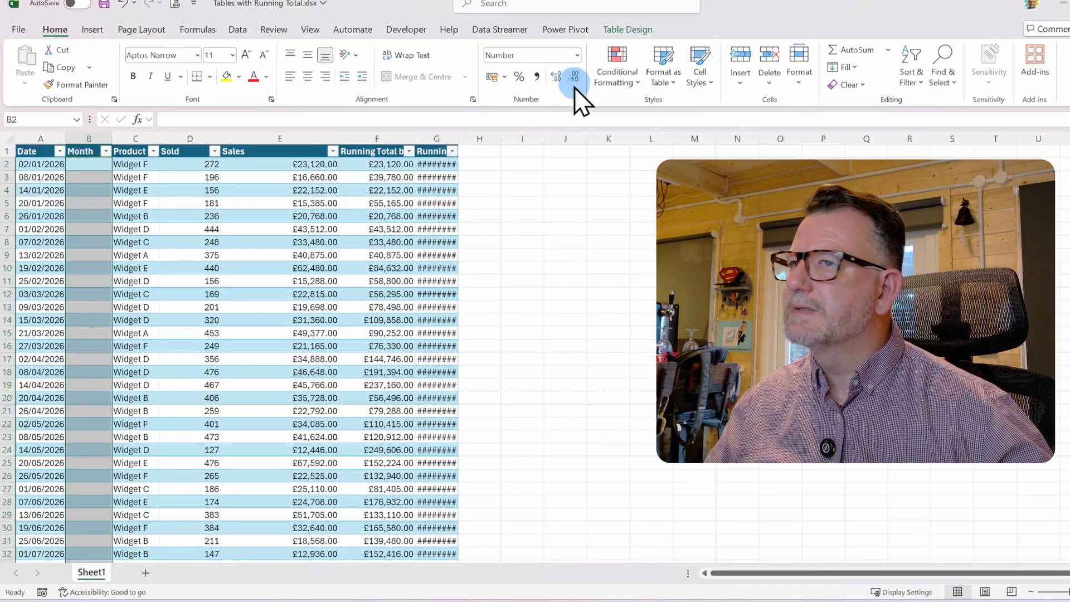
click(86, 163)
text(=m)
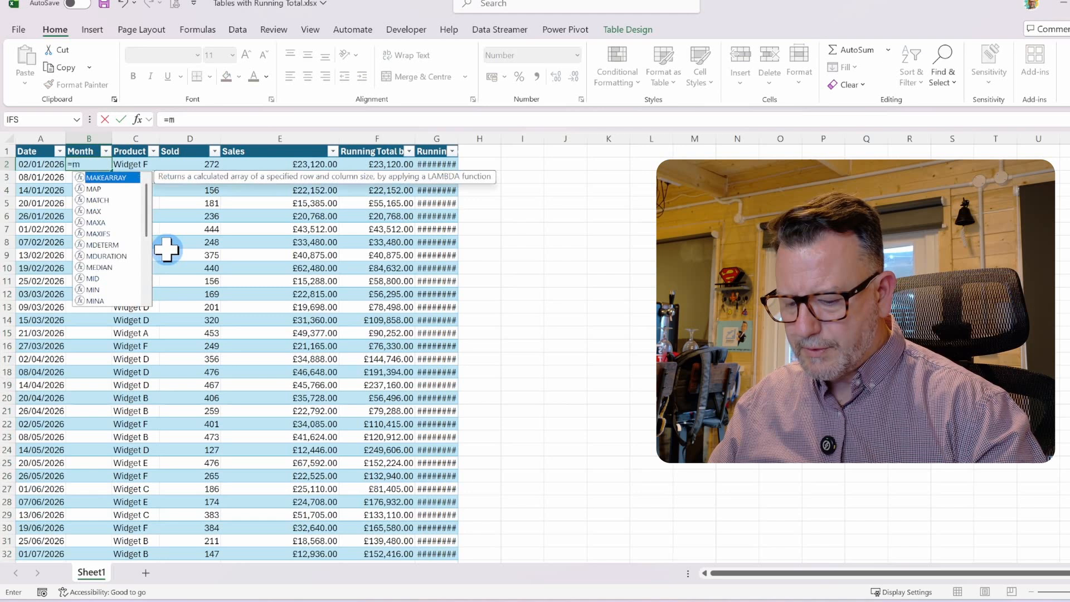
text(onth)
key(Tab)
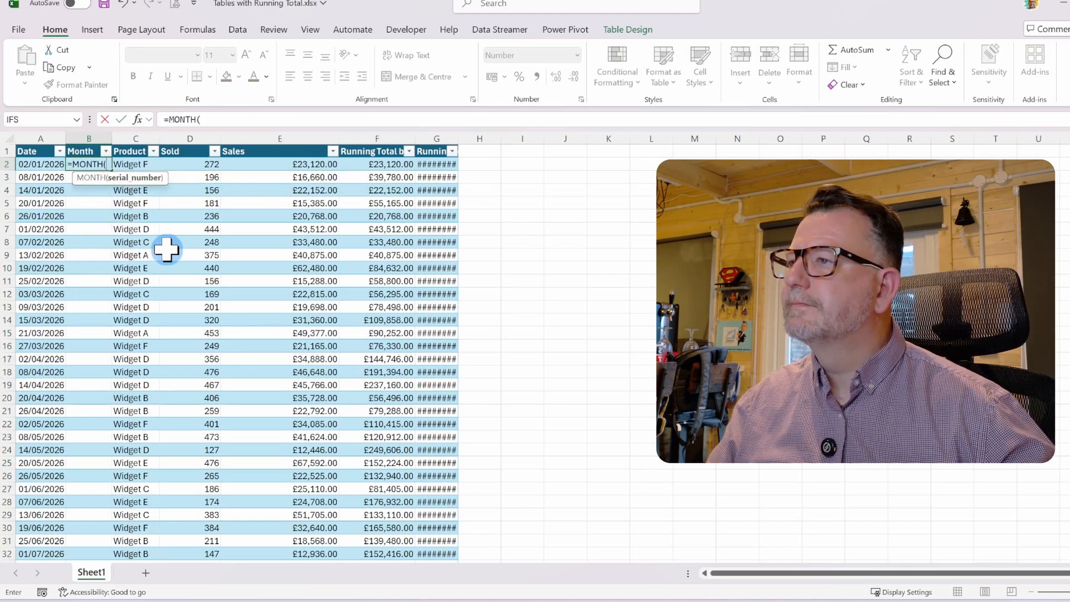
click(28, 164)
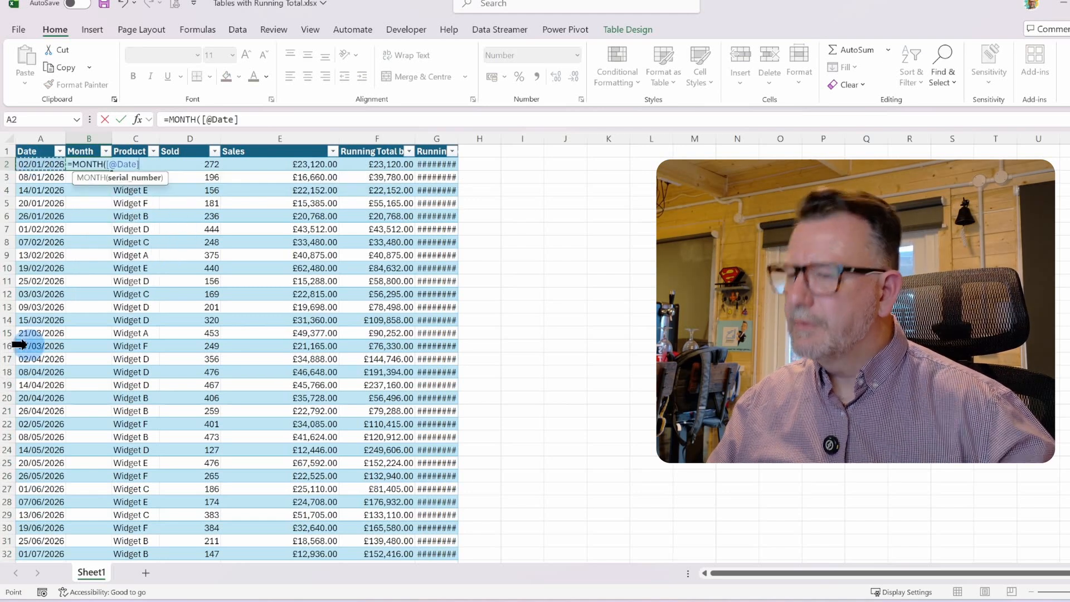
key(Return)
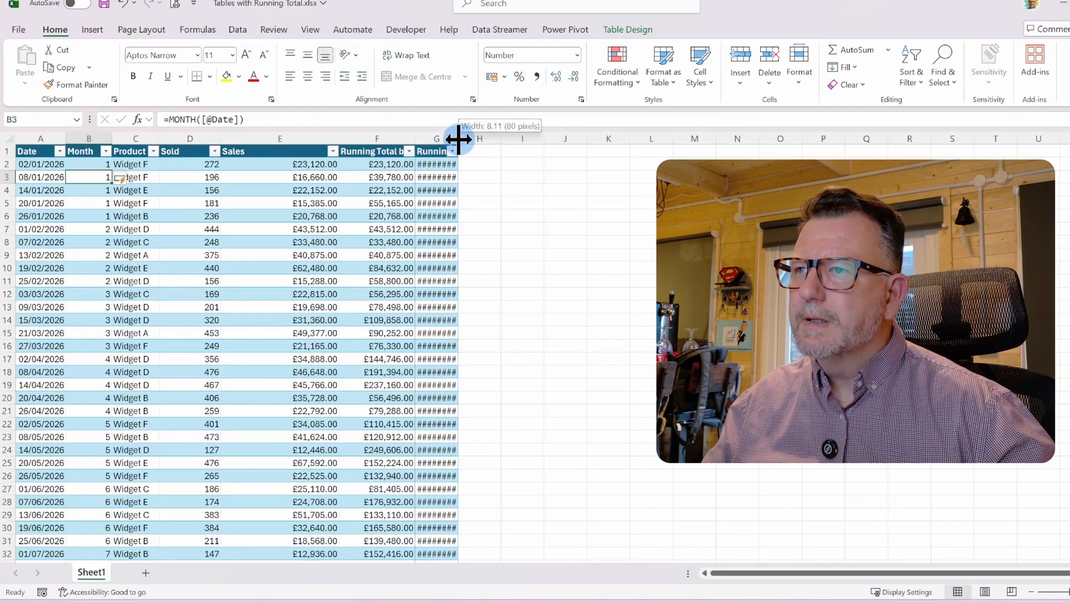
double_click(458, 138)
click(370, 151)
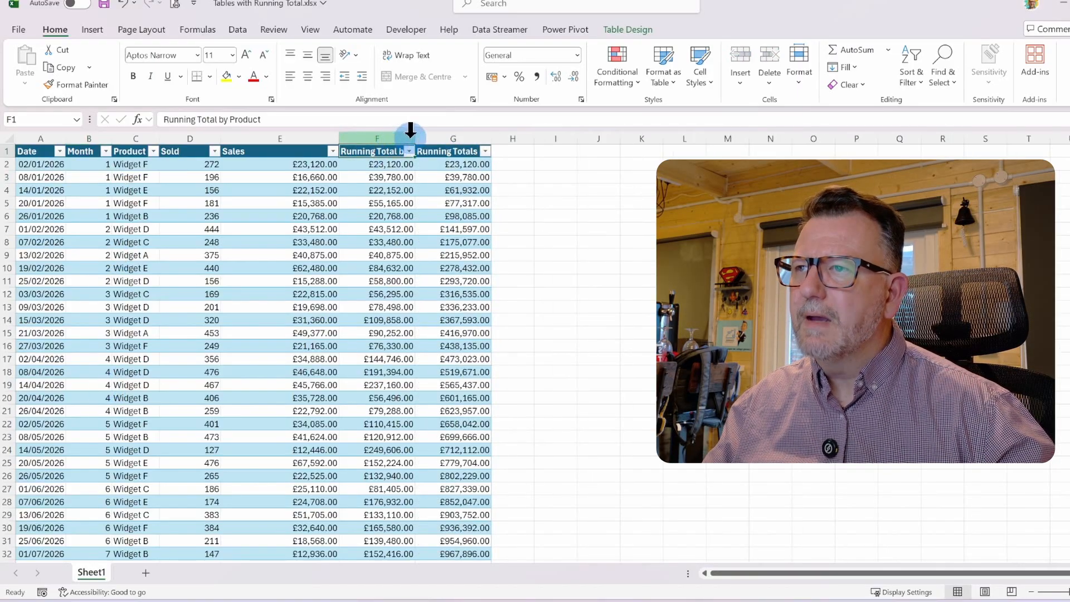
Widen the Running Total by Product column to fit and insert a new table column to its left
double_click(416, 138)
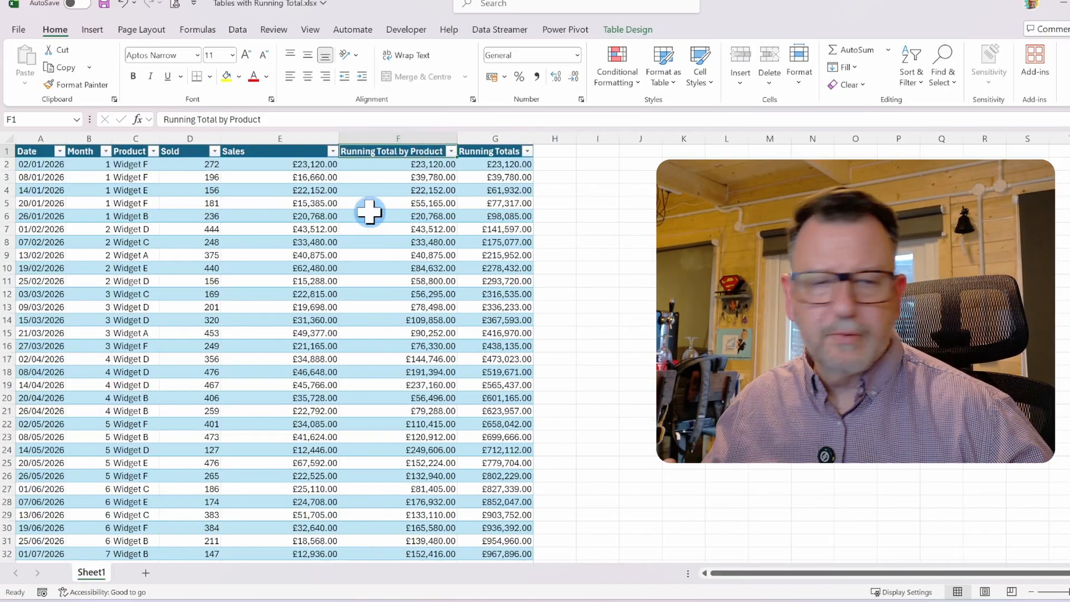
right_click(365, 152)
mouse_move(418, 287)
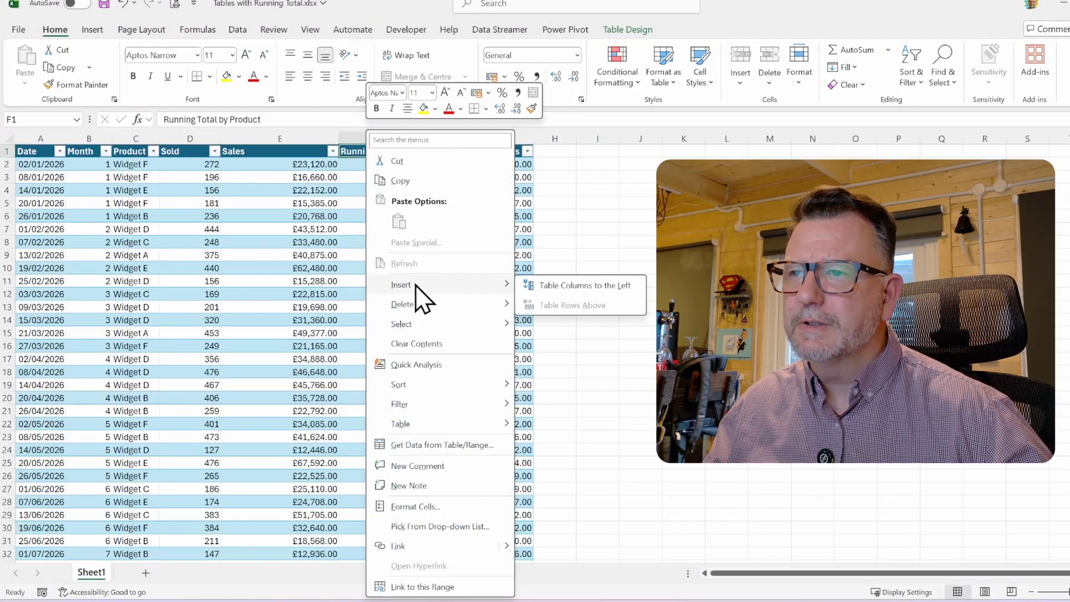
click(549, 286)
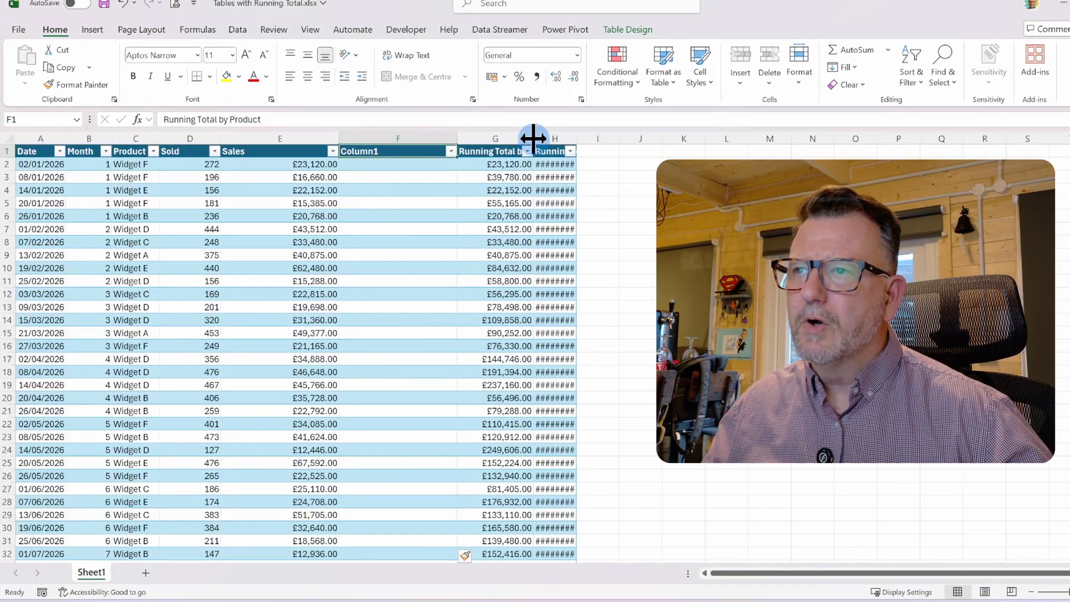
Widen the Running Totals column to fit and name the new column RT by Product and Month
double_click(619, 138)
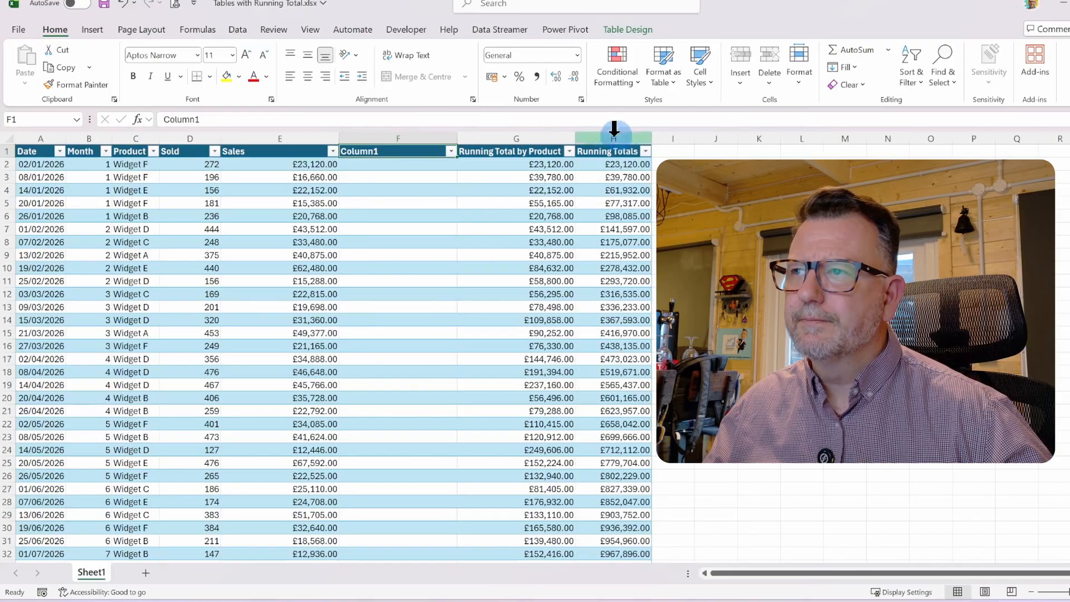
click(365, 145)
click(366, 150)
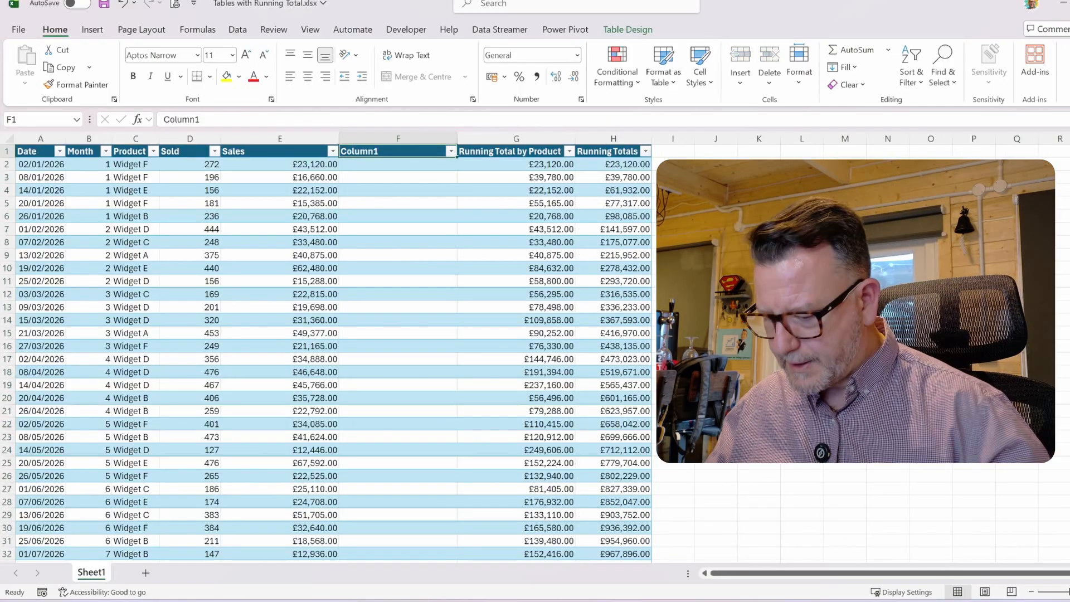
text(RT by)
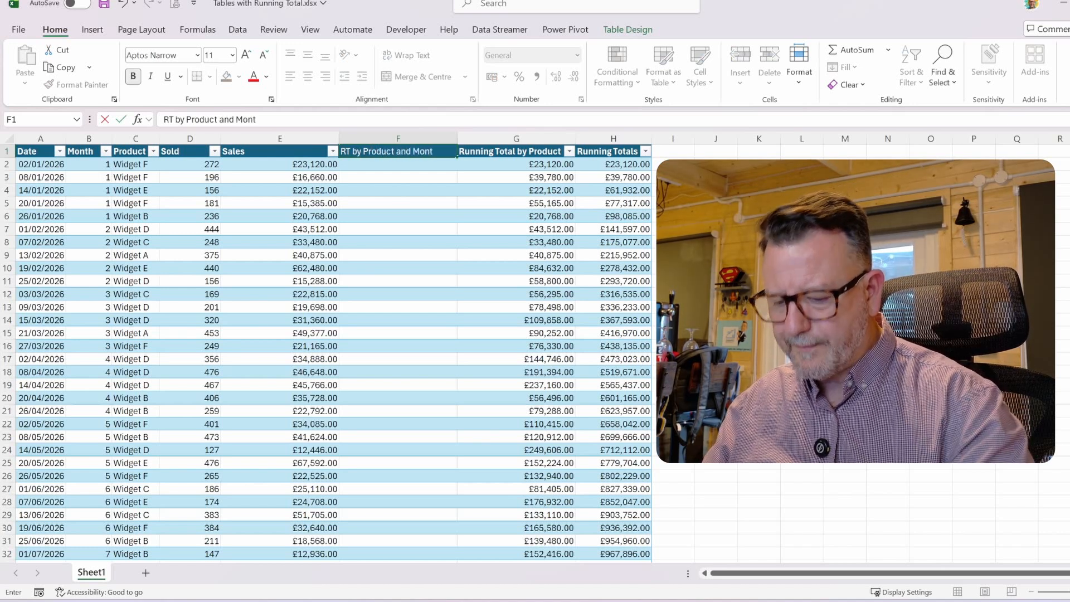
text(Product and Month)
key(Return)
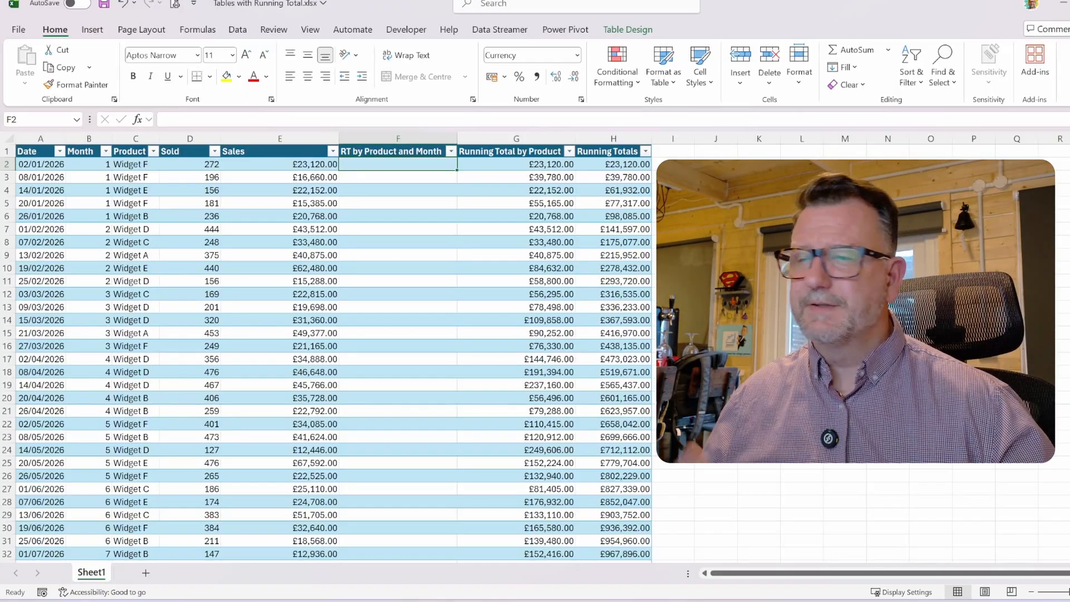
text(=sumifs)
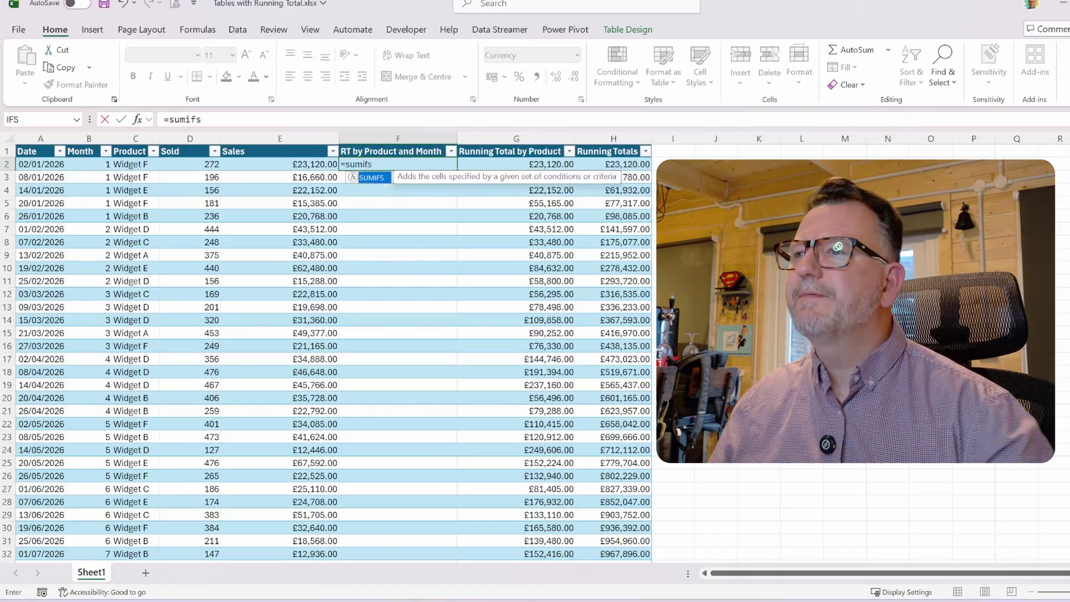
key(Tab)
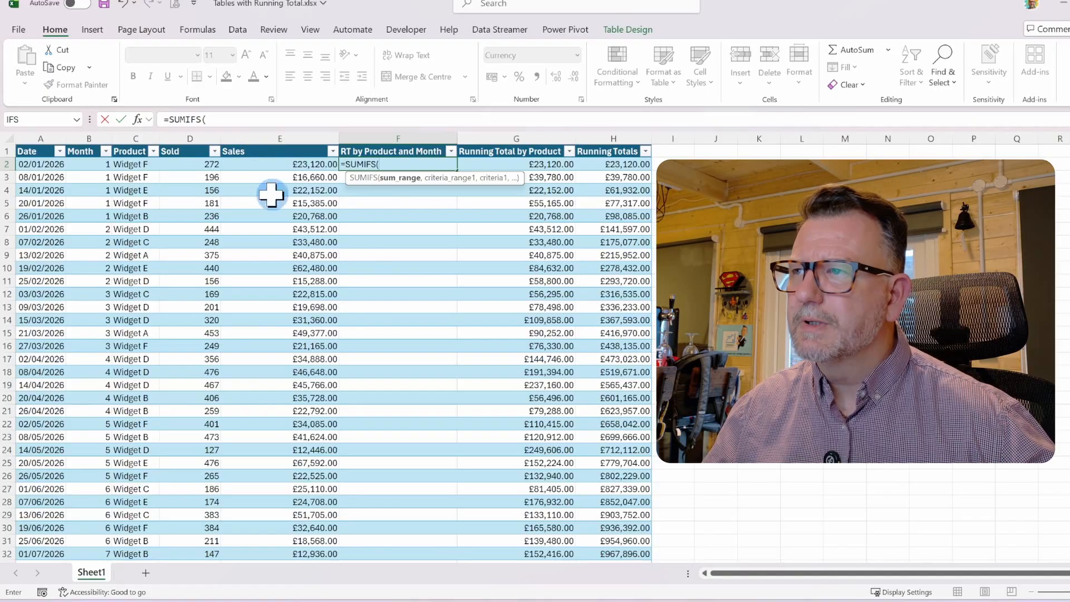
click(250, 151)
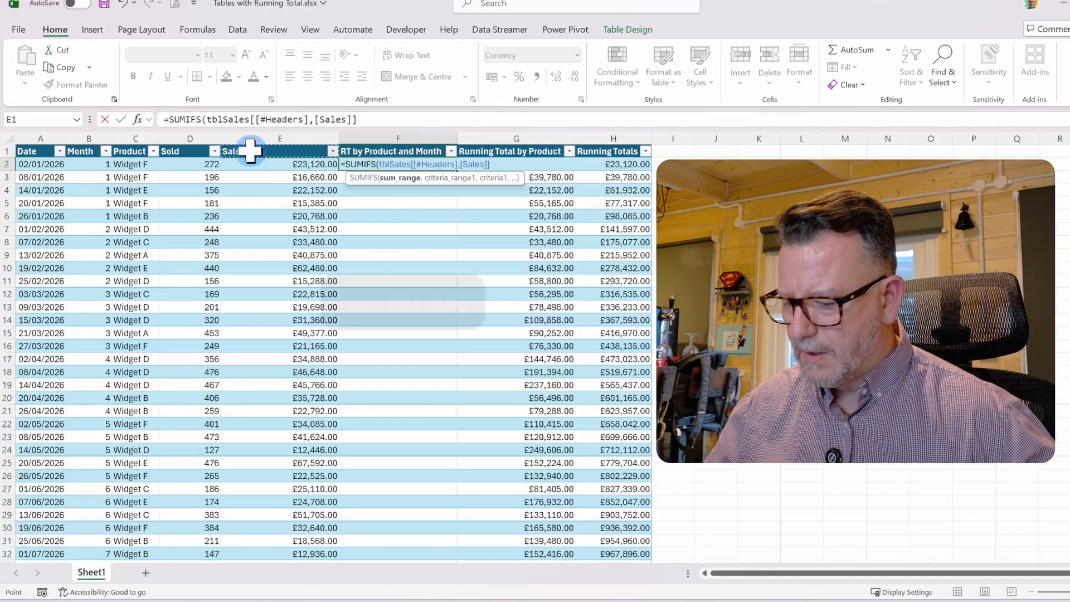
key(F2)
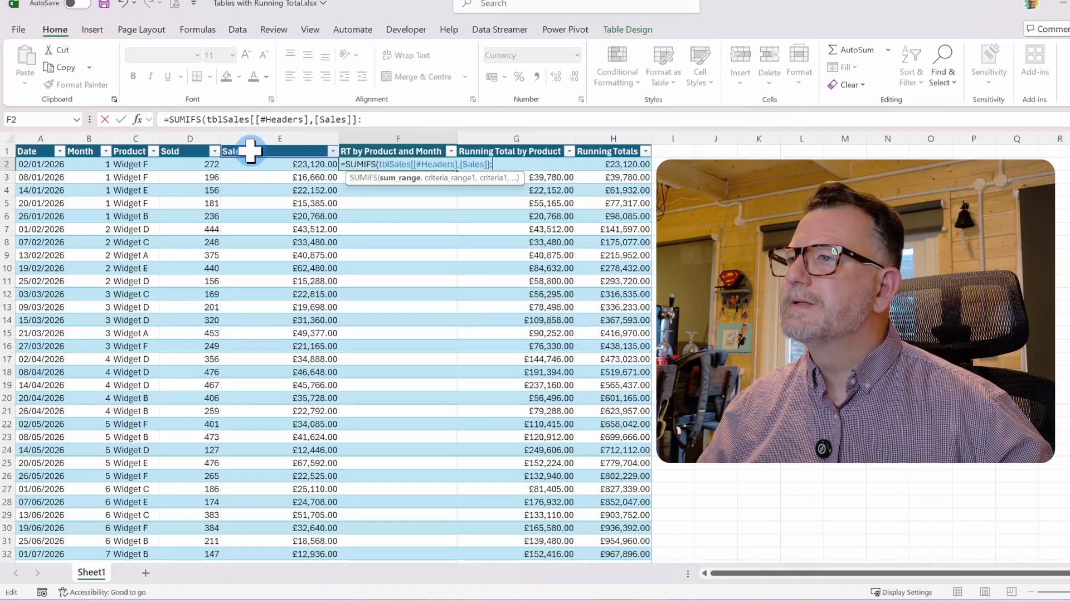
click(268, 165)
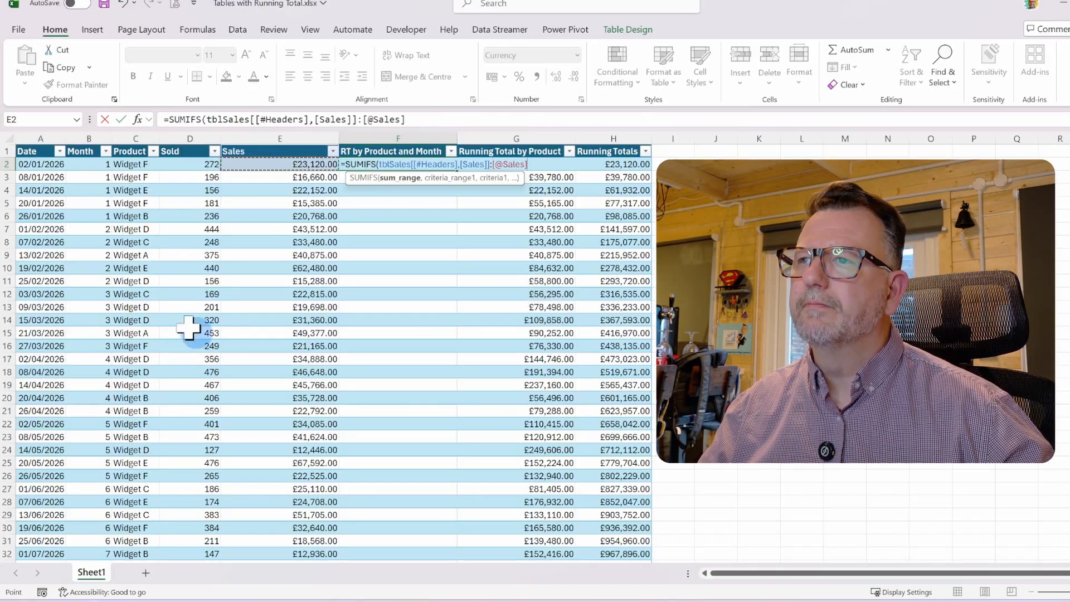
text(,)
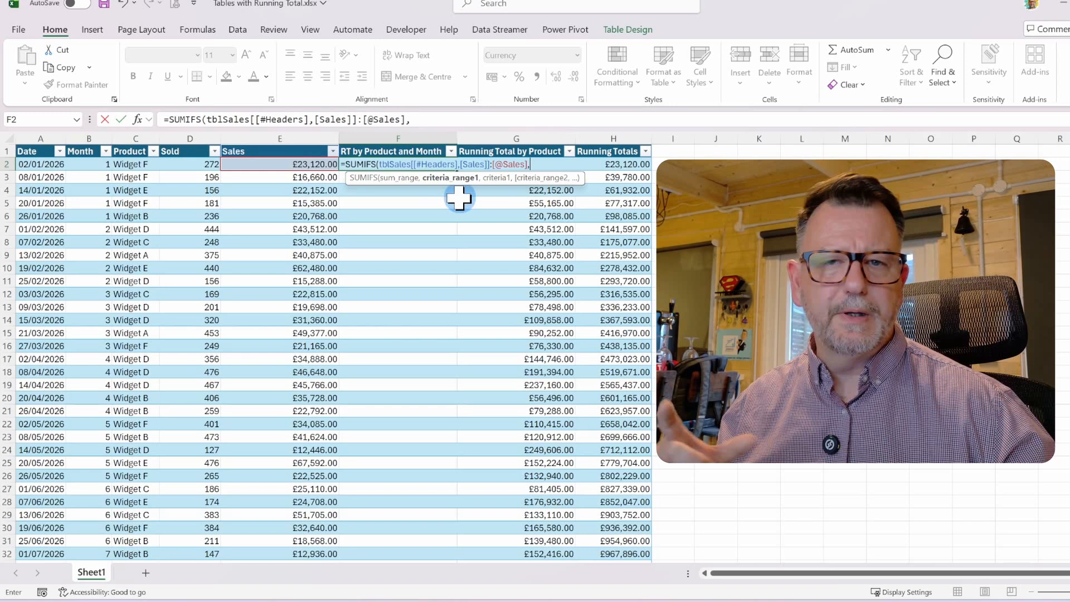
click(125, 149)
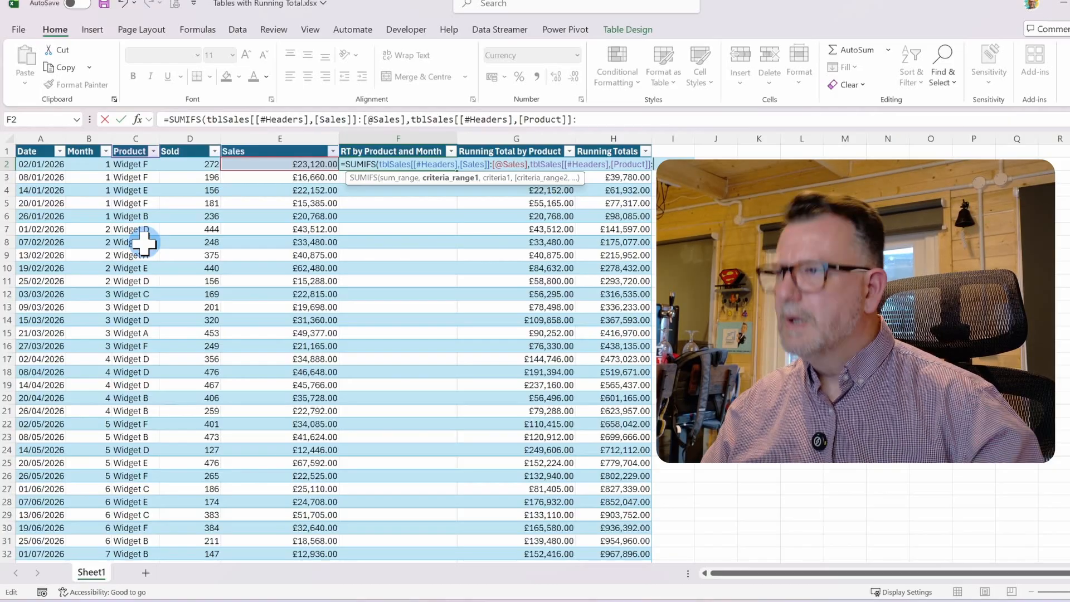
click(123, 164)
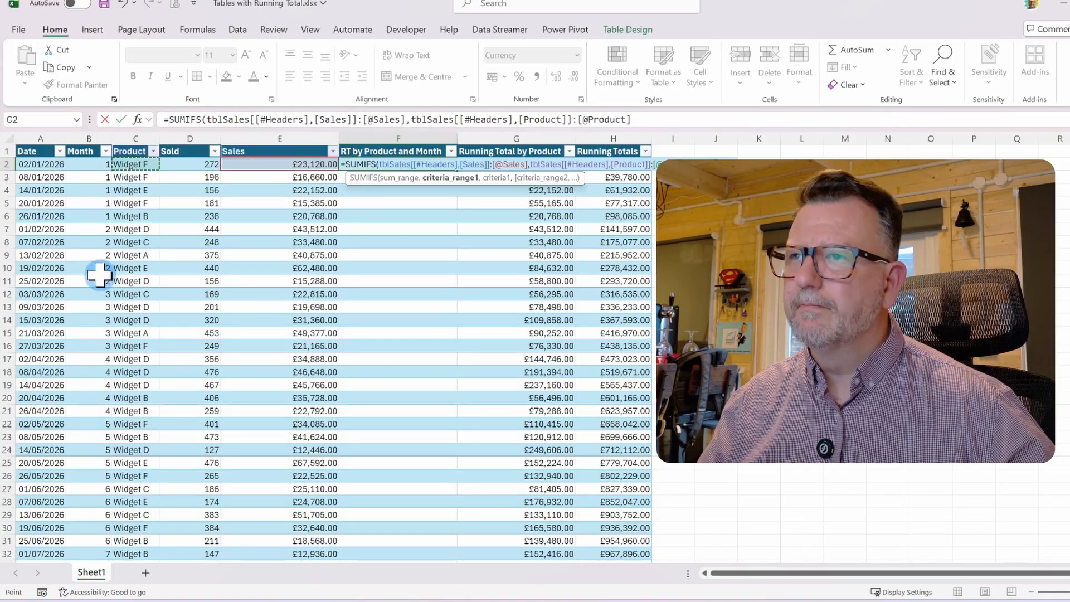
text(,)
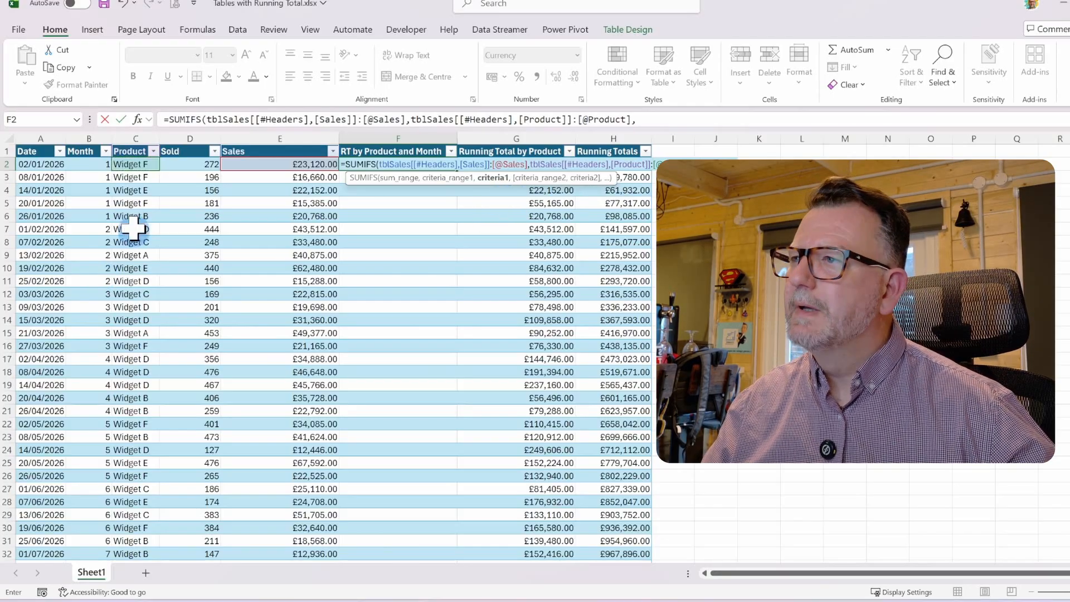
click(140, 165)
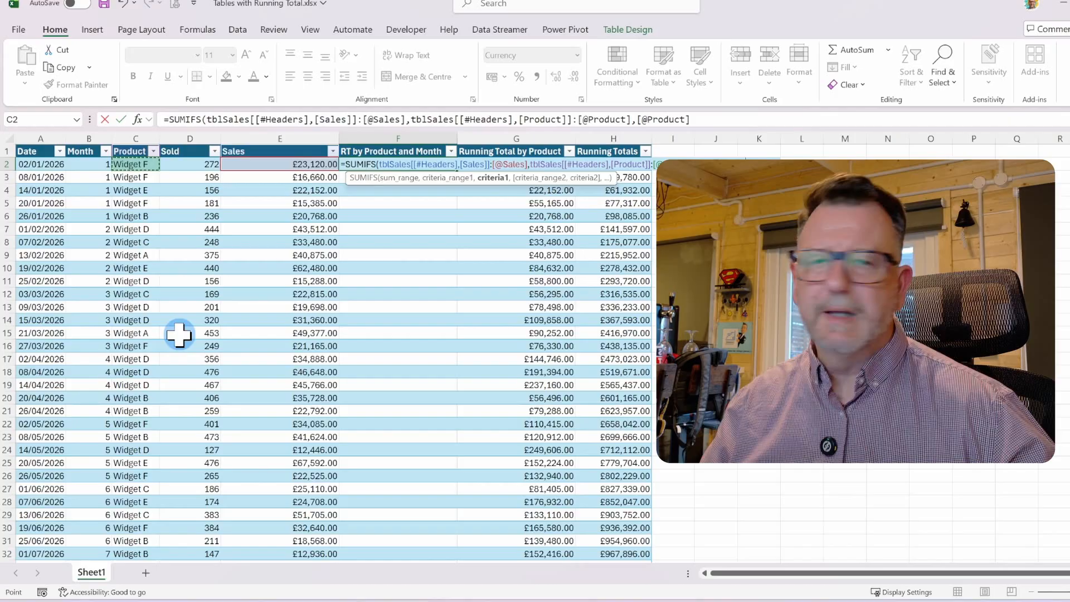
text(,)
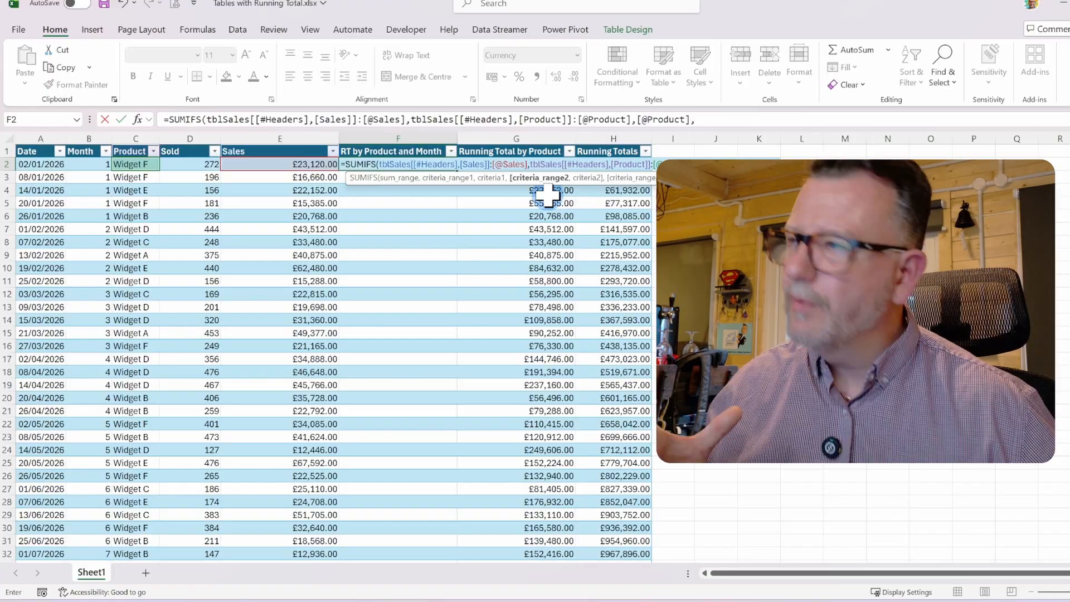
click(80, 151)
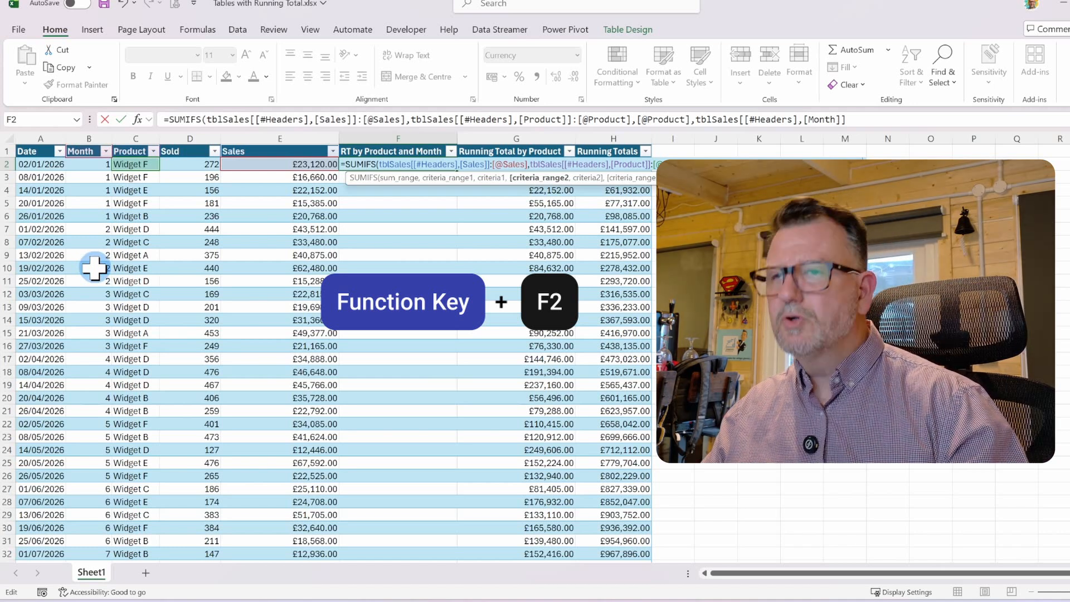
text(:)
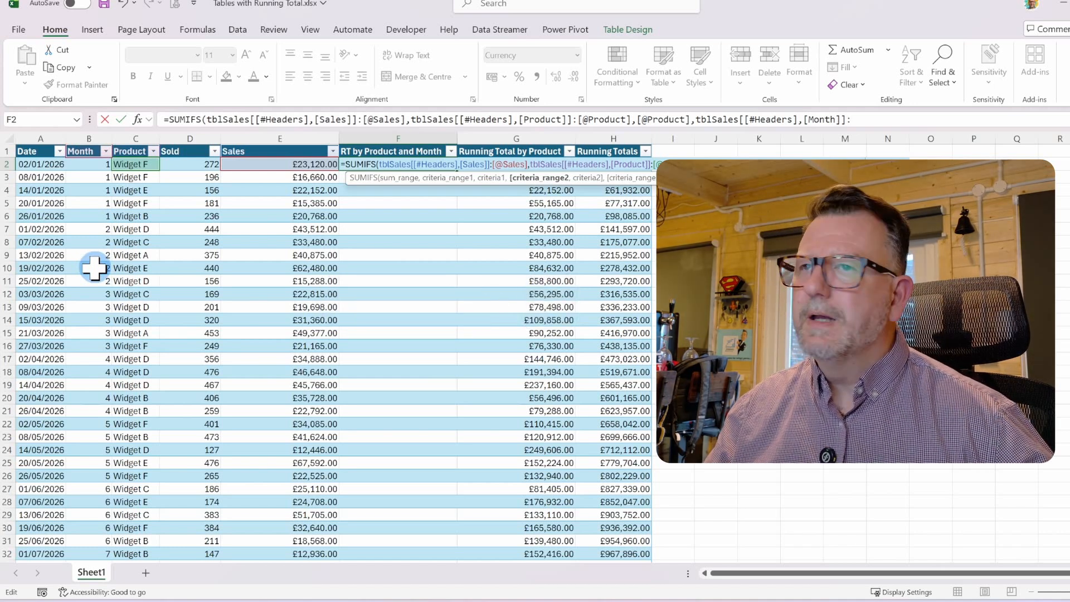
click(88, 164)
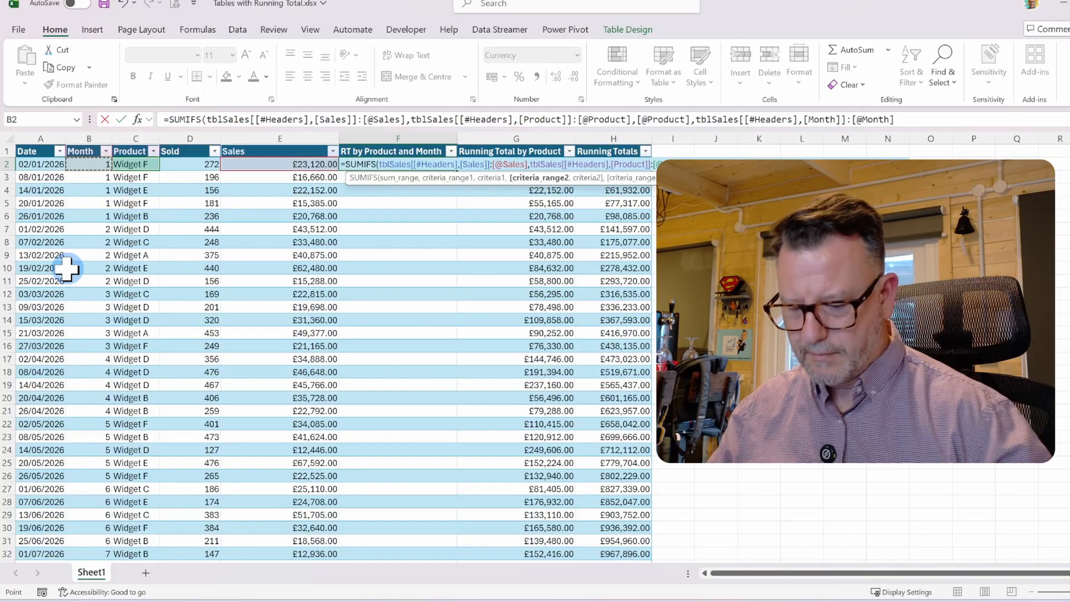
text(,)
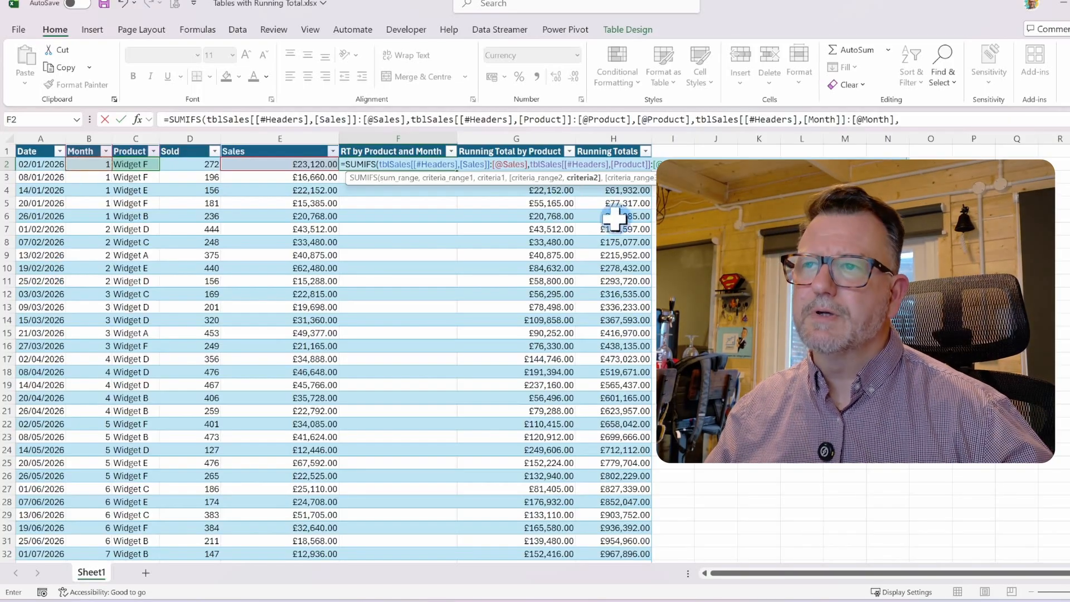
click(87, 163)
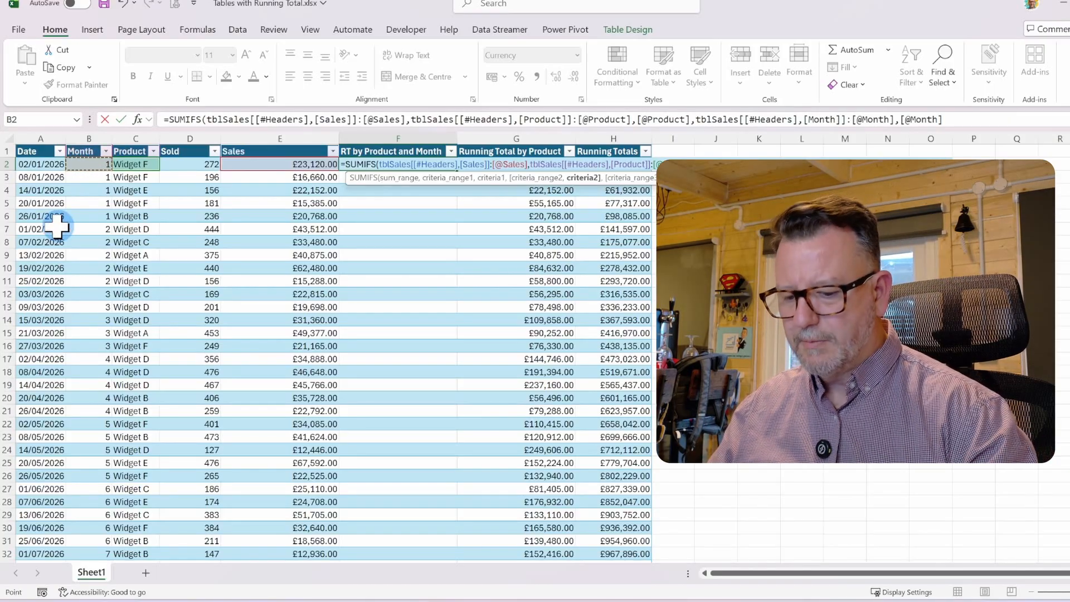
text())
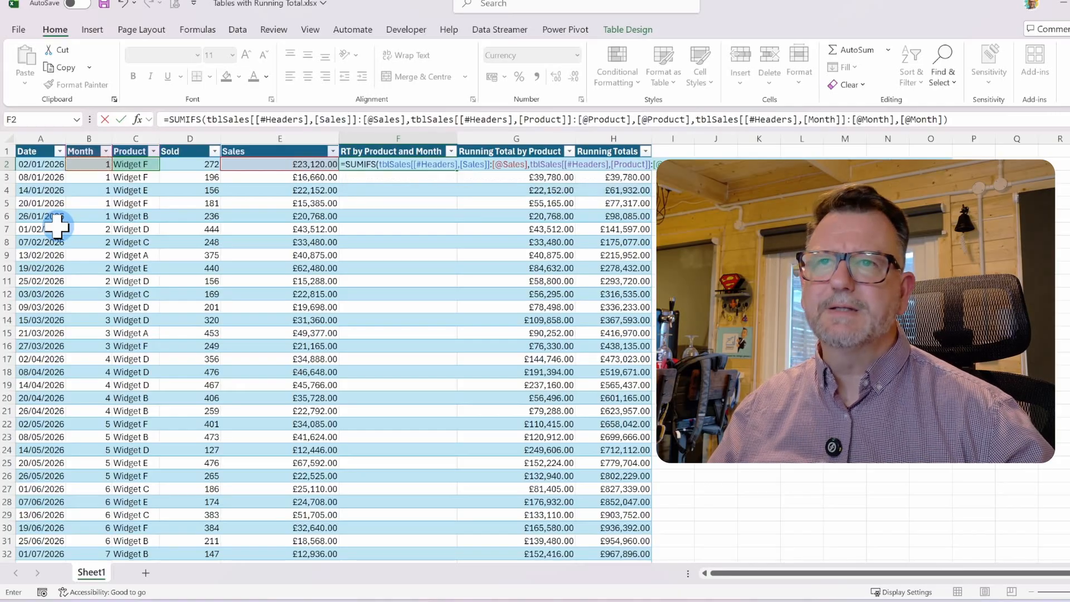
key(Return)
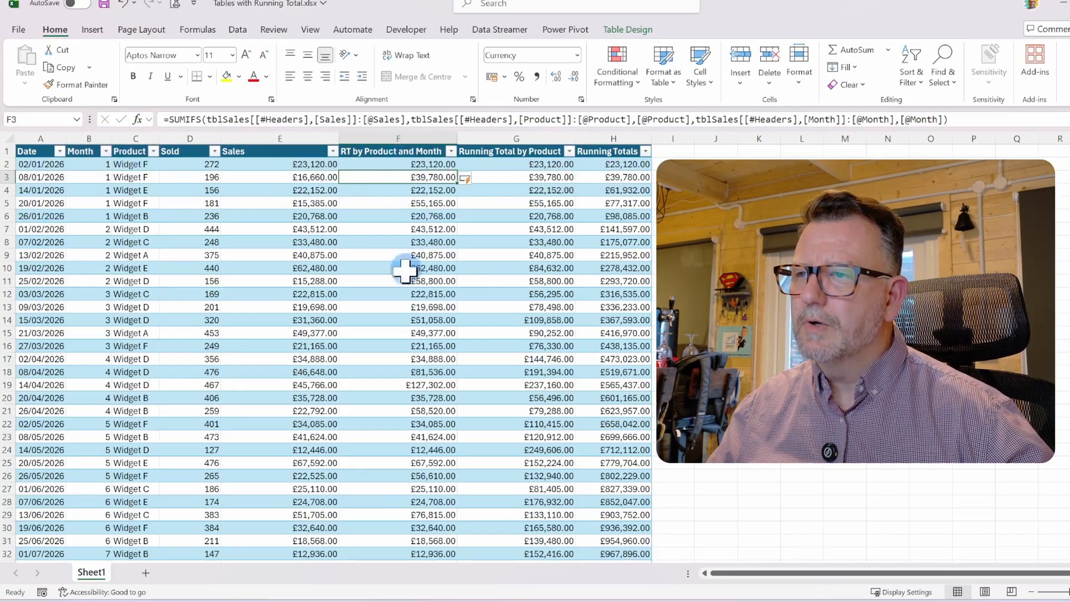
Filter the Product column to show only Widget F
click(153, 151)
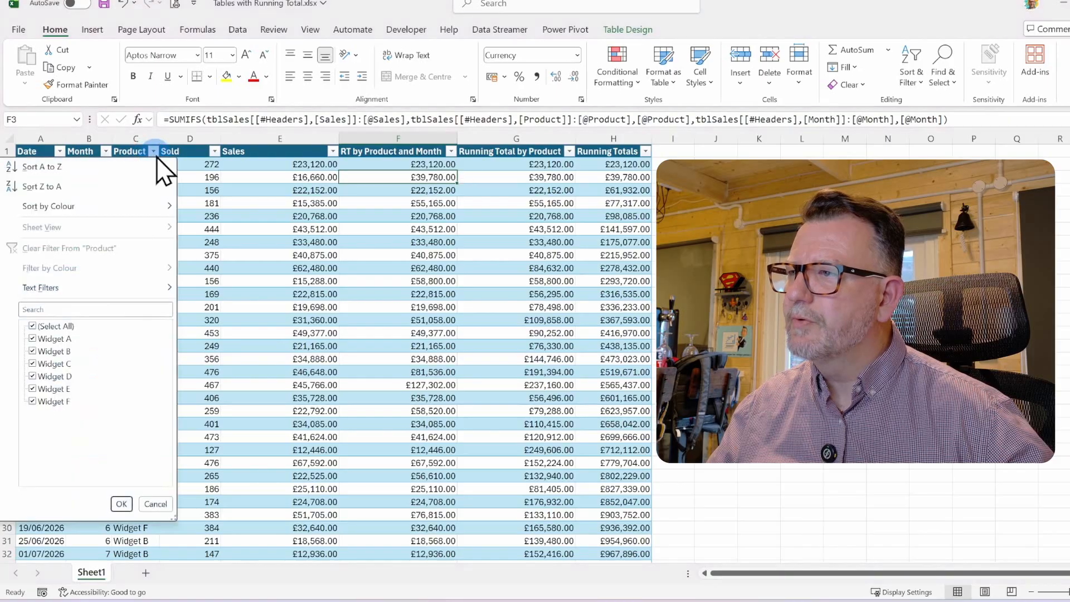
click(47, 325)
click(44, 403)
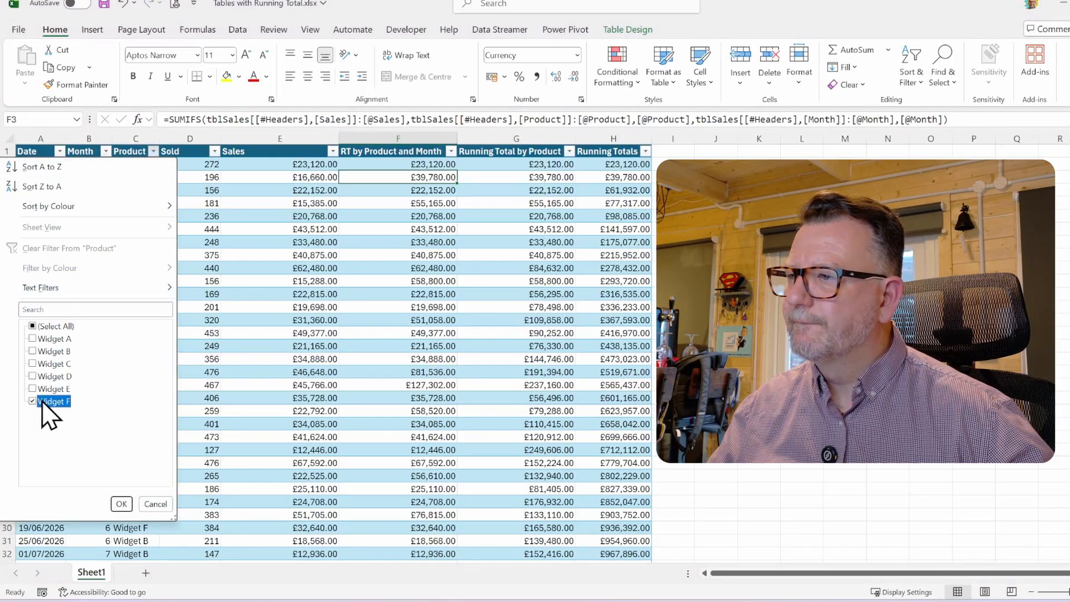
click(121, 505)
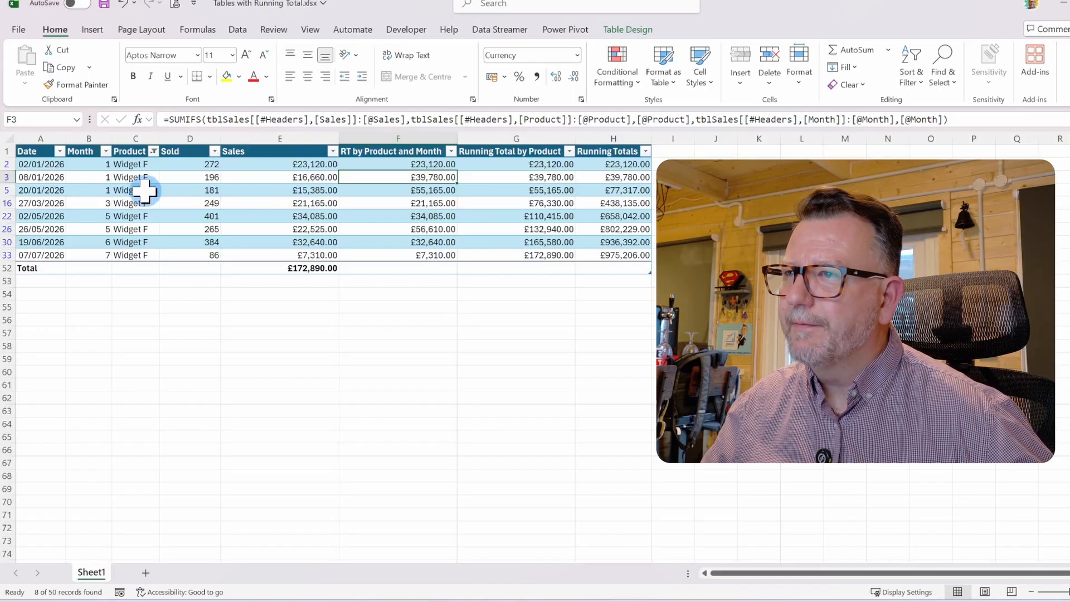
Examine the Widget F sales and RT by Product and Month values to check the monthly running totals
click(295, 165)
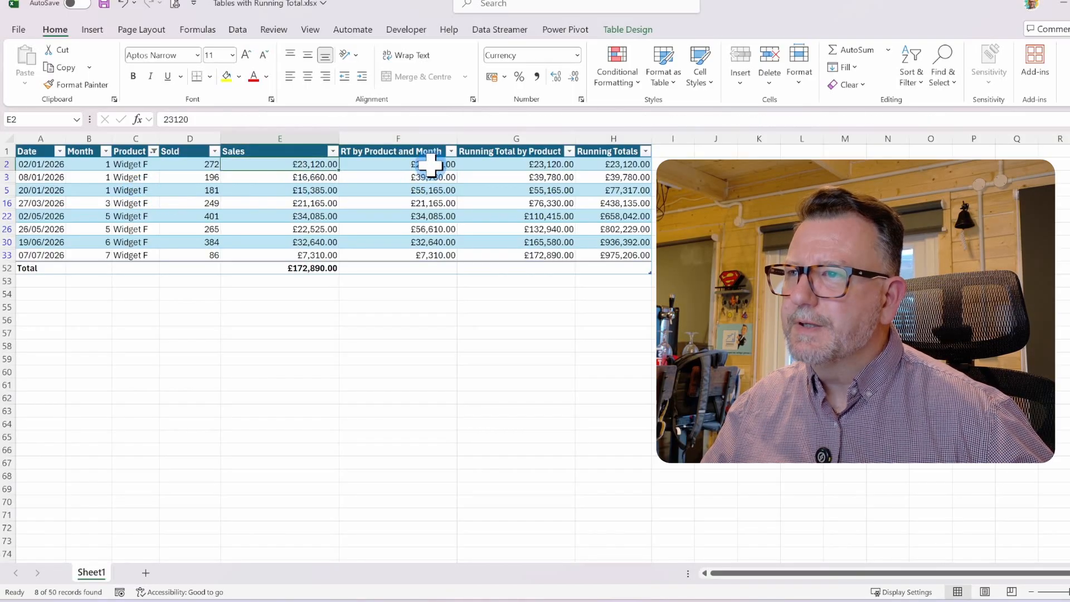
click(430, 165)
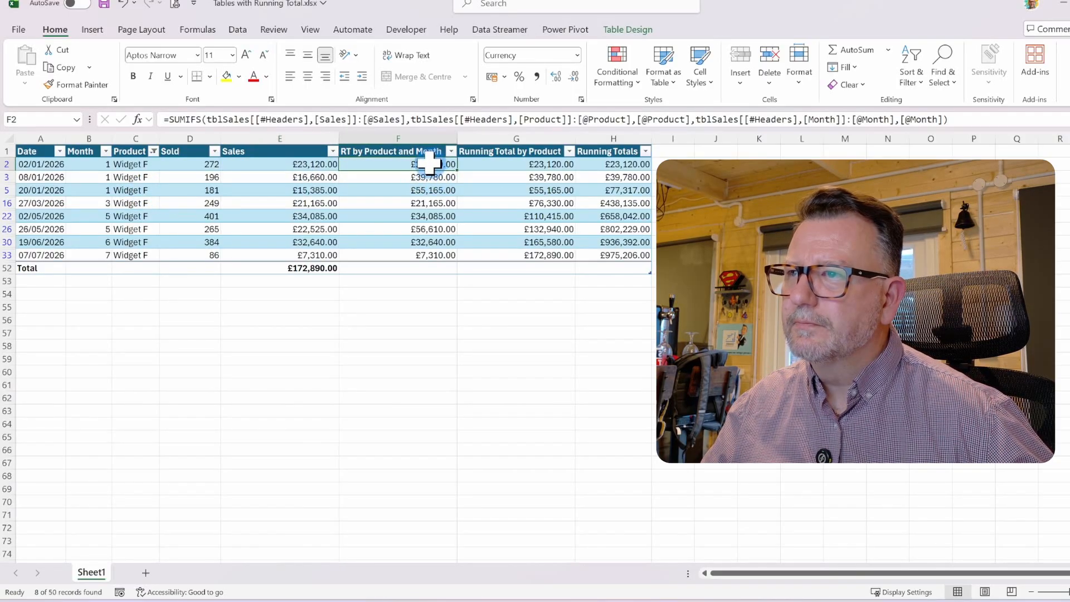
drag(299, 165, 305, 187)
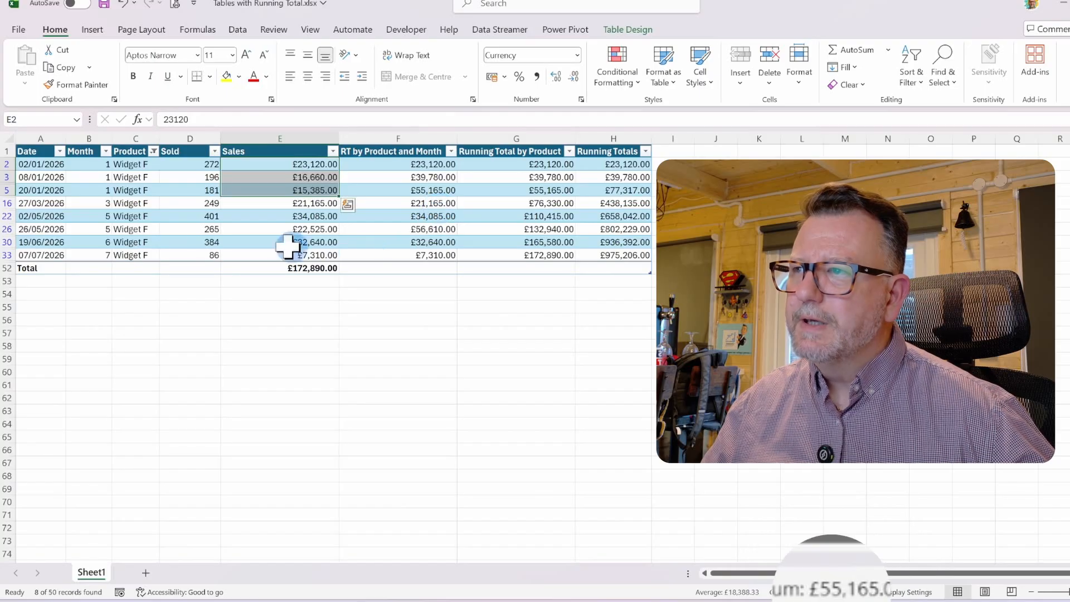
click(129, 204)
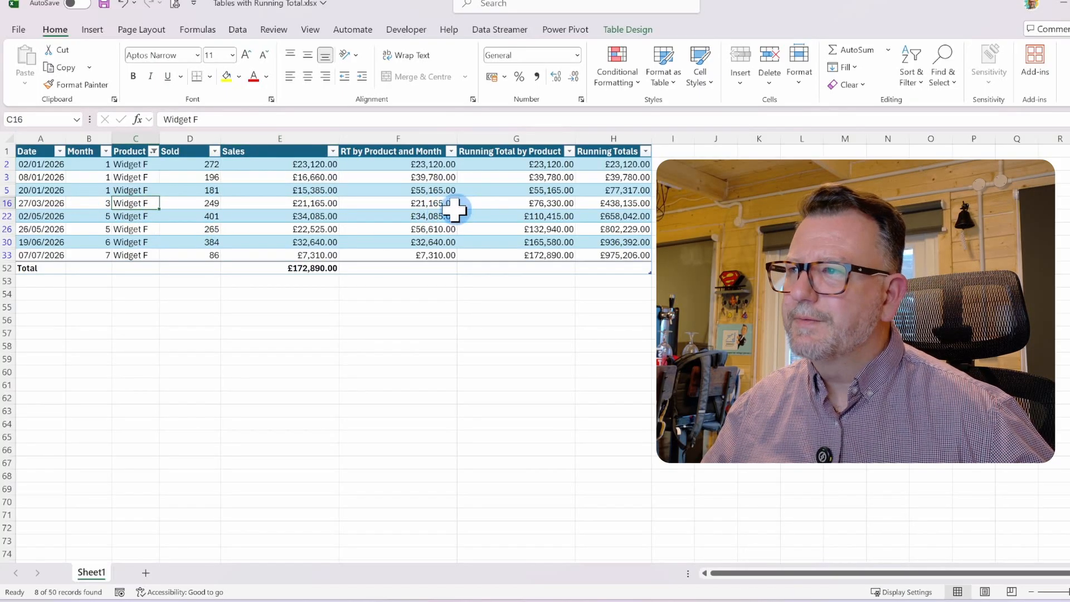
click(415, 206)
click(420, 216)
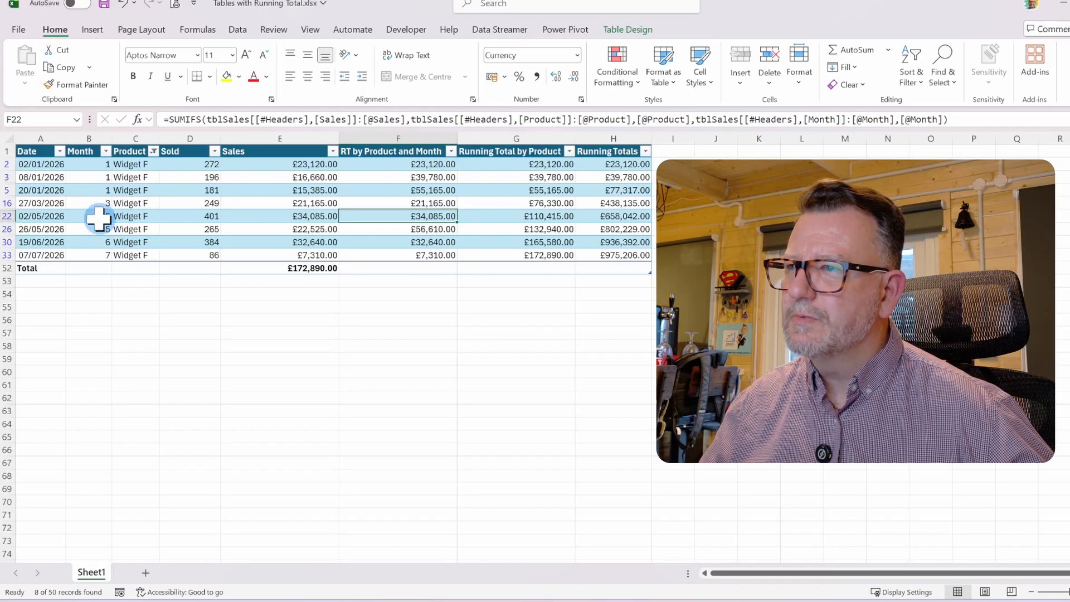
drag(318, 217, 321, 226)
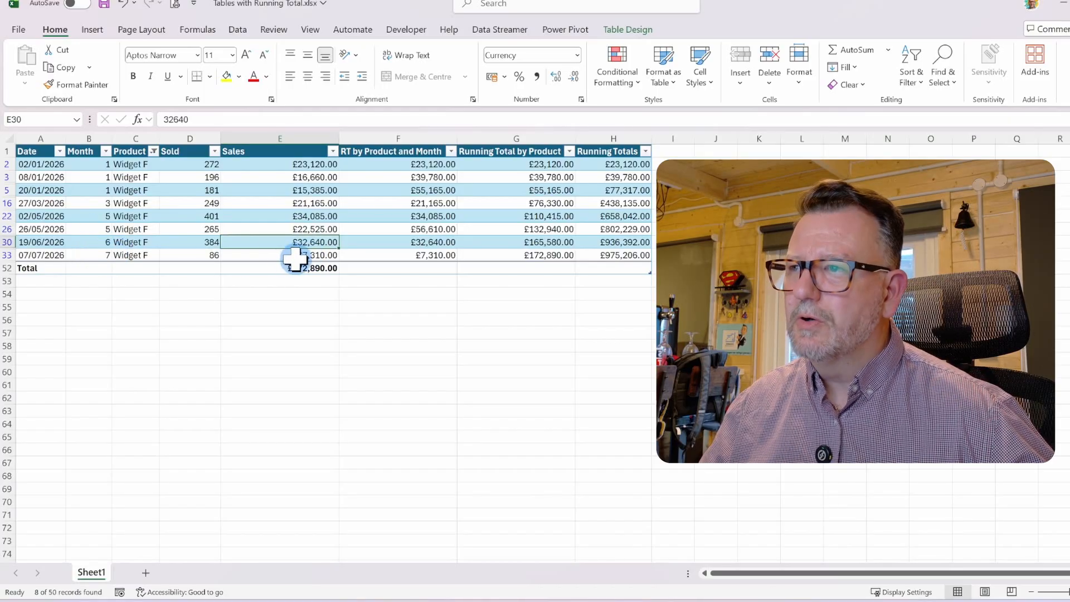
click(295, 255)
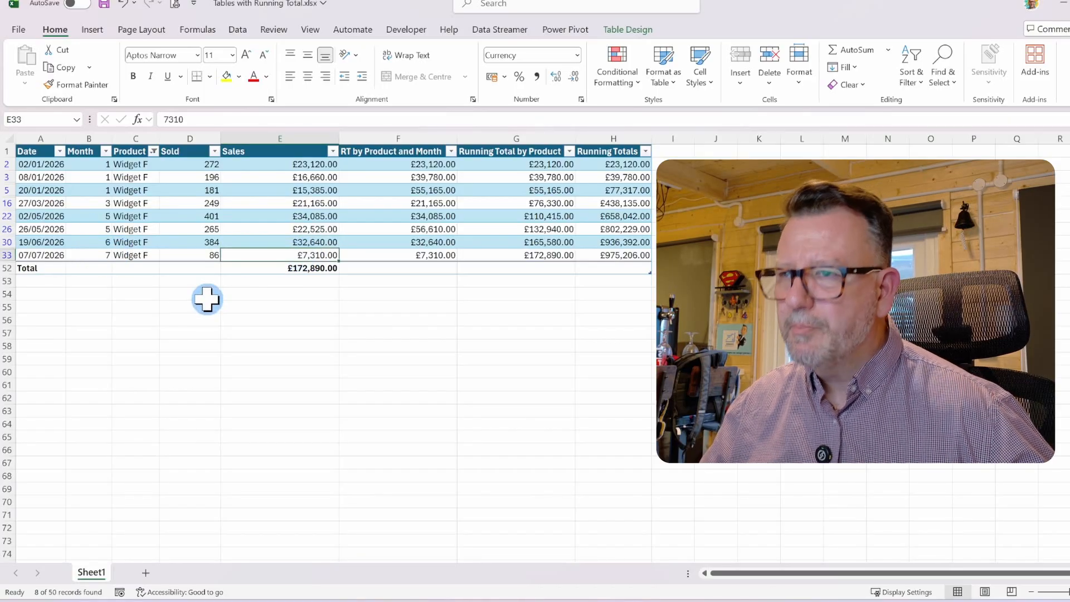